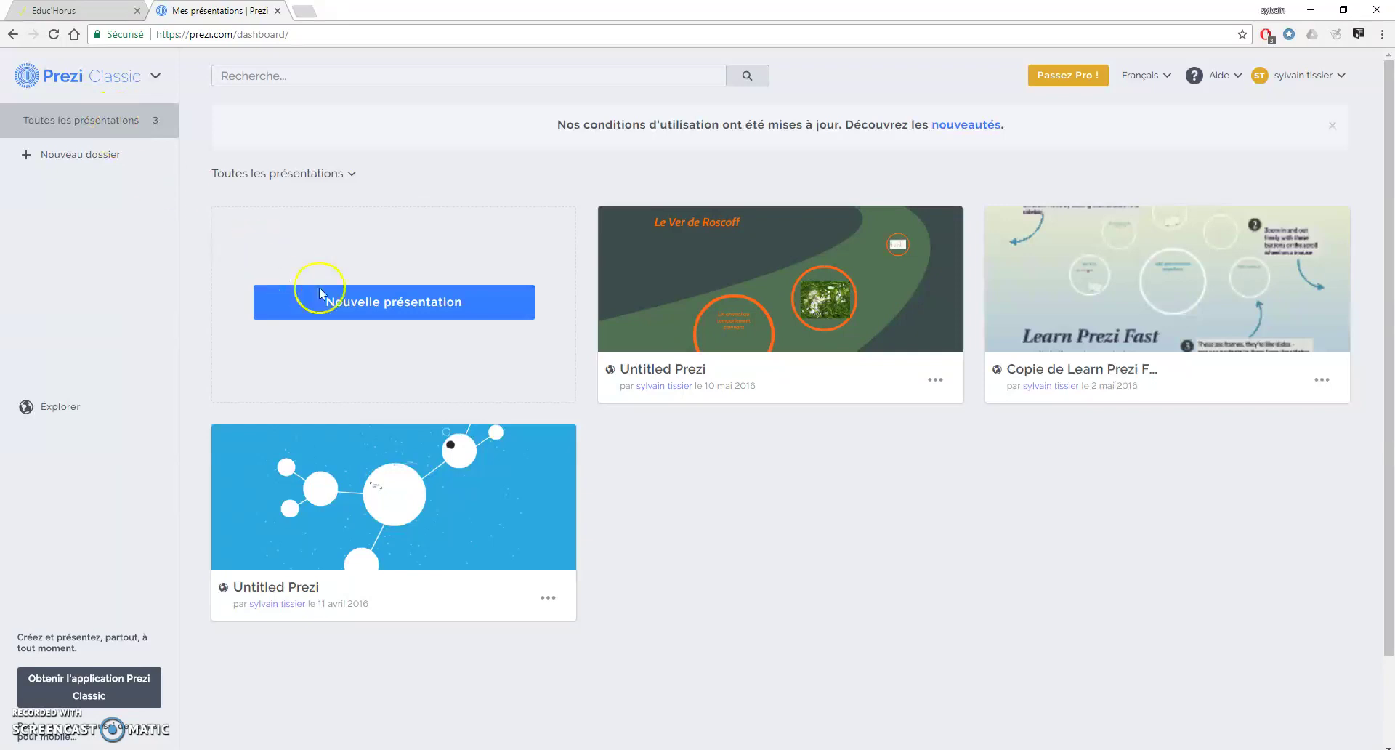
Create a new presentation from a blank prezi and title its first circular frame "idée 1".
click(395, 310)
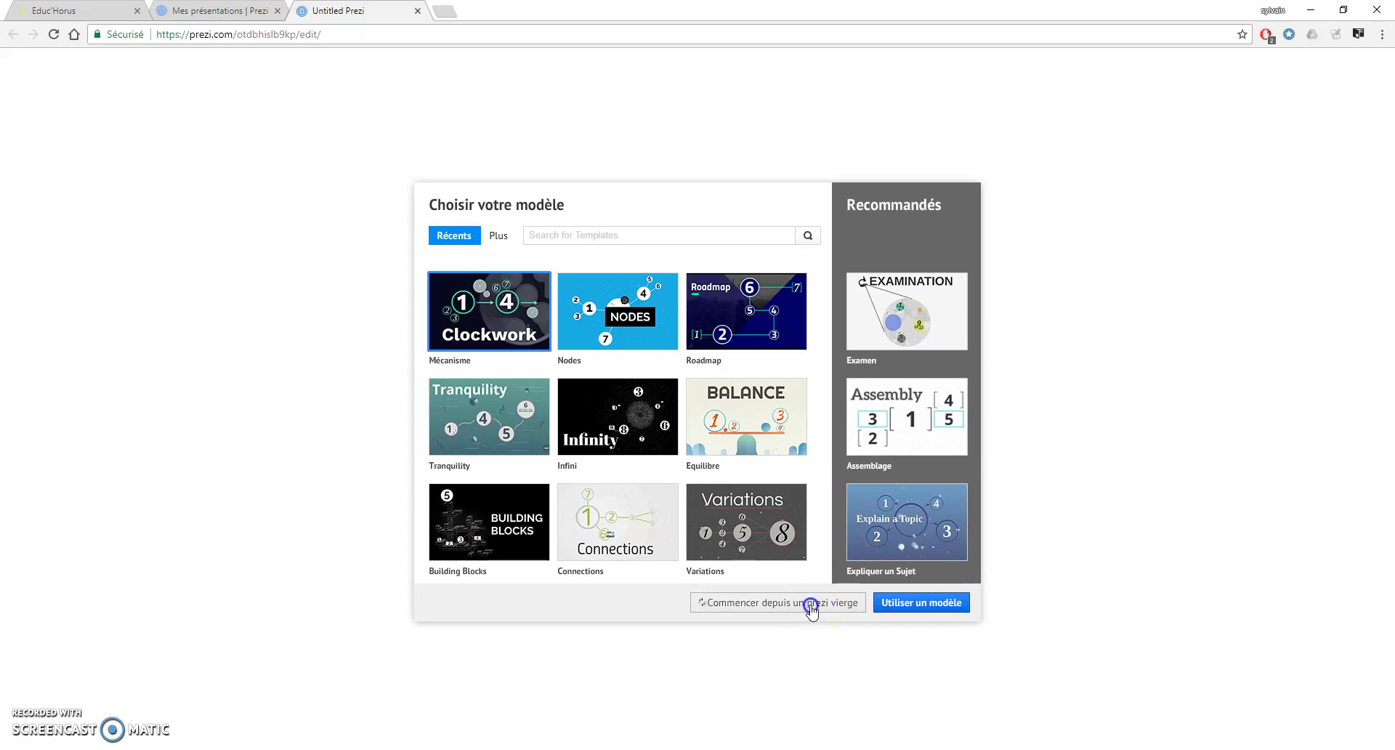
click(812, 609)
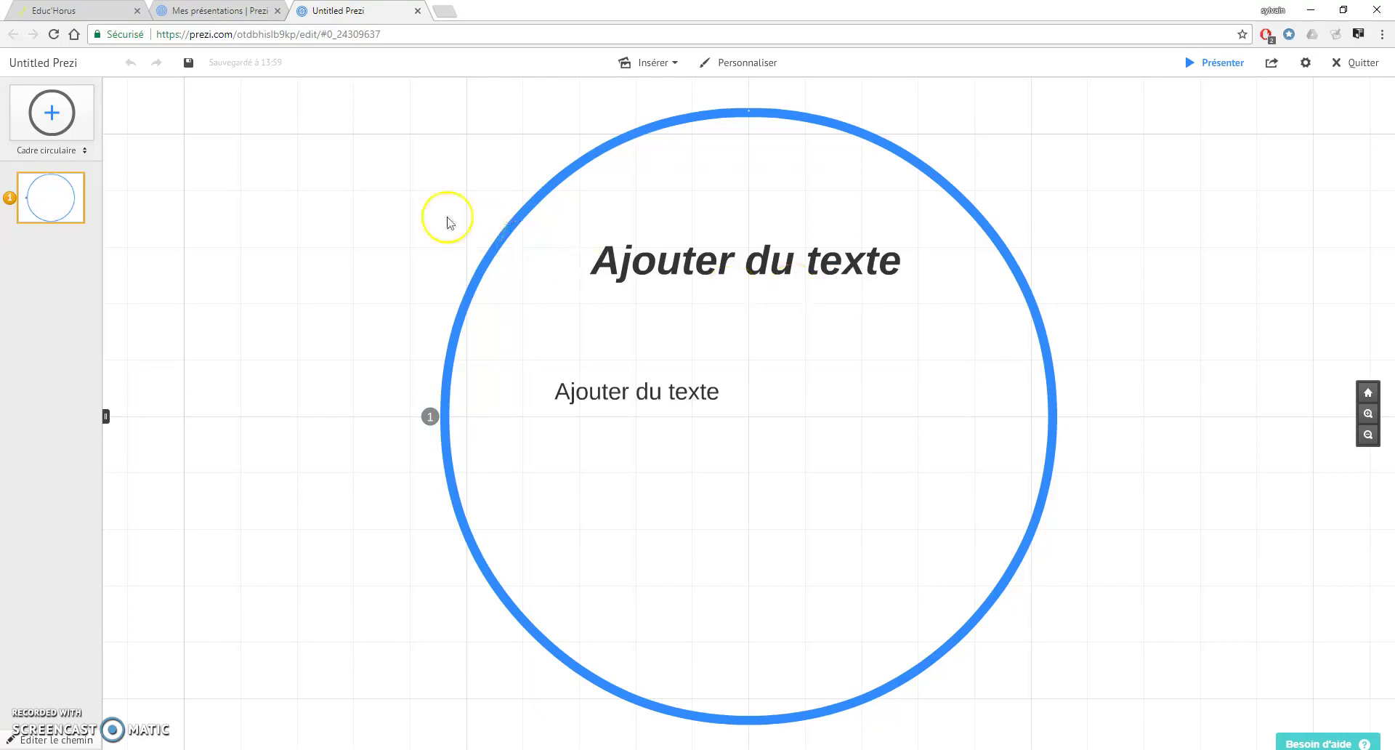
click(421, 200)
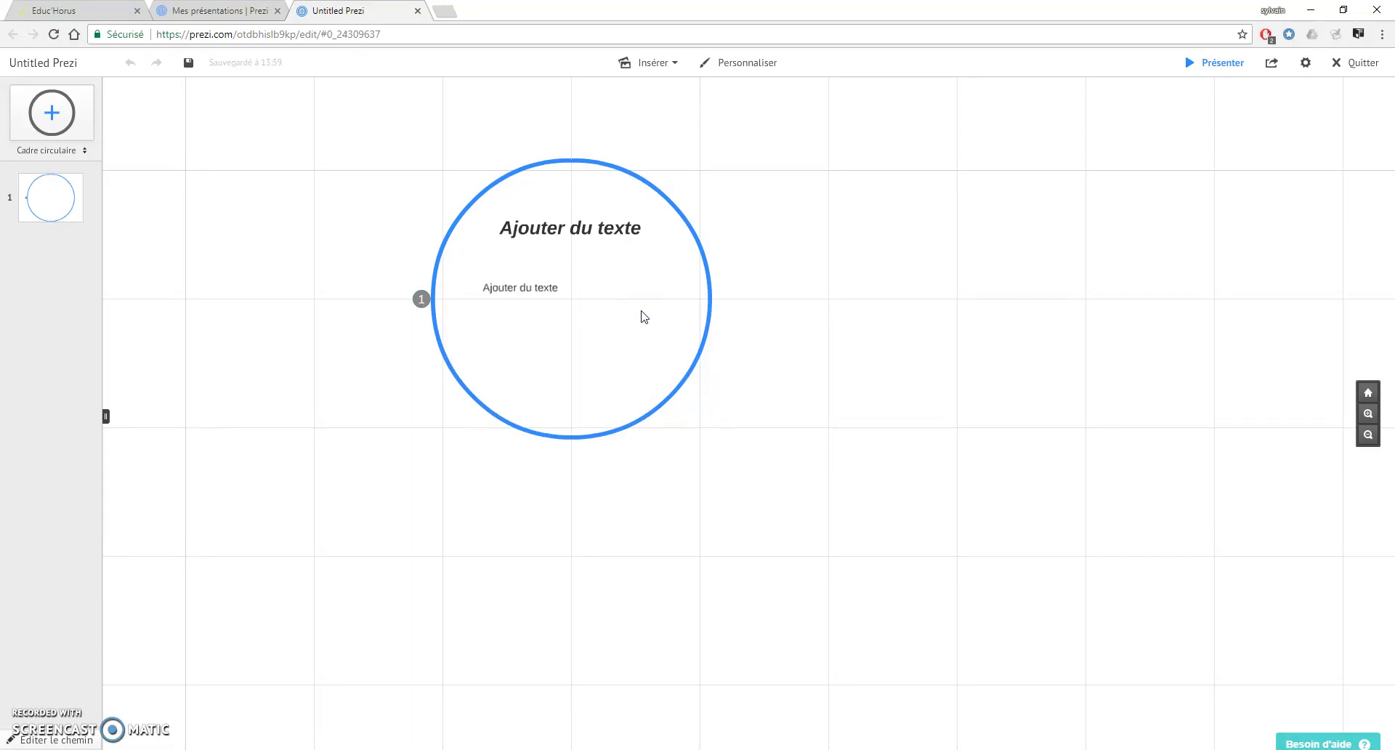
click(563, 231)
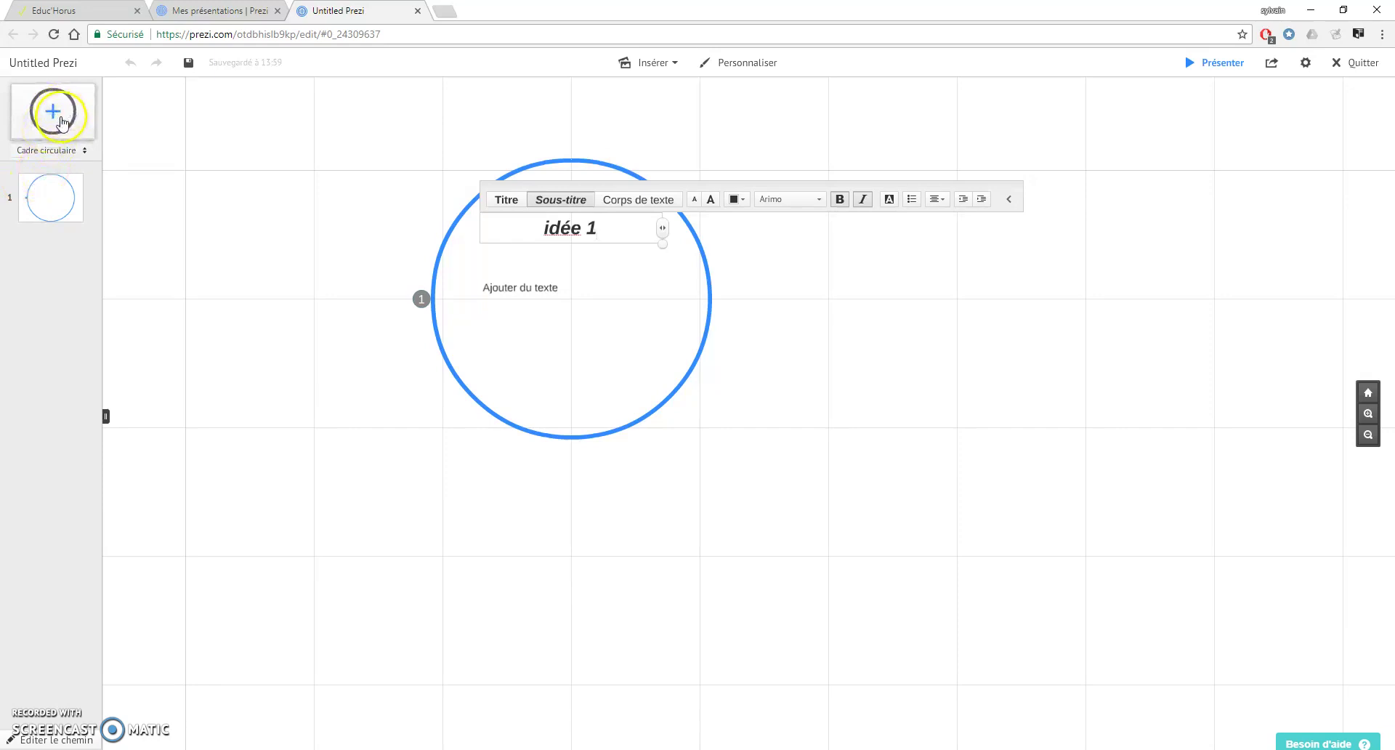
Add a small circular frame beside the "idée 1" frame and write "idée 2" inside it.
drag(61, 116, 218, 182)
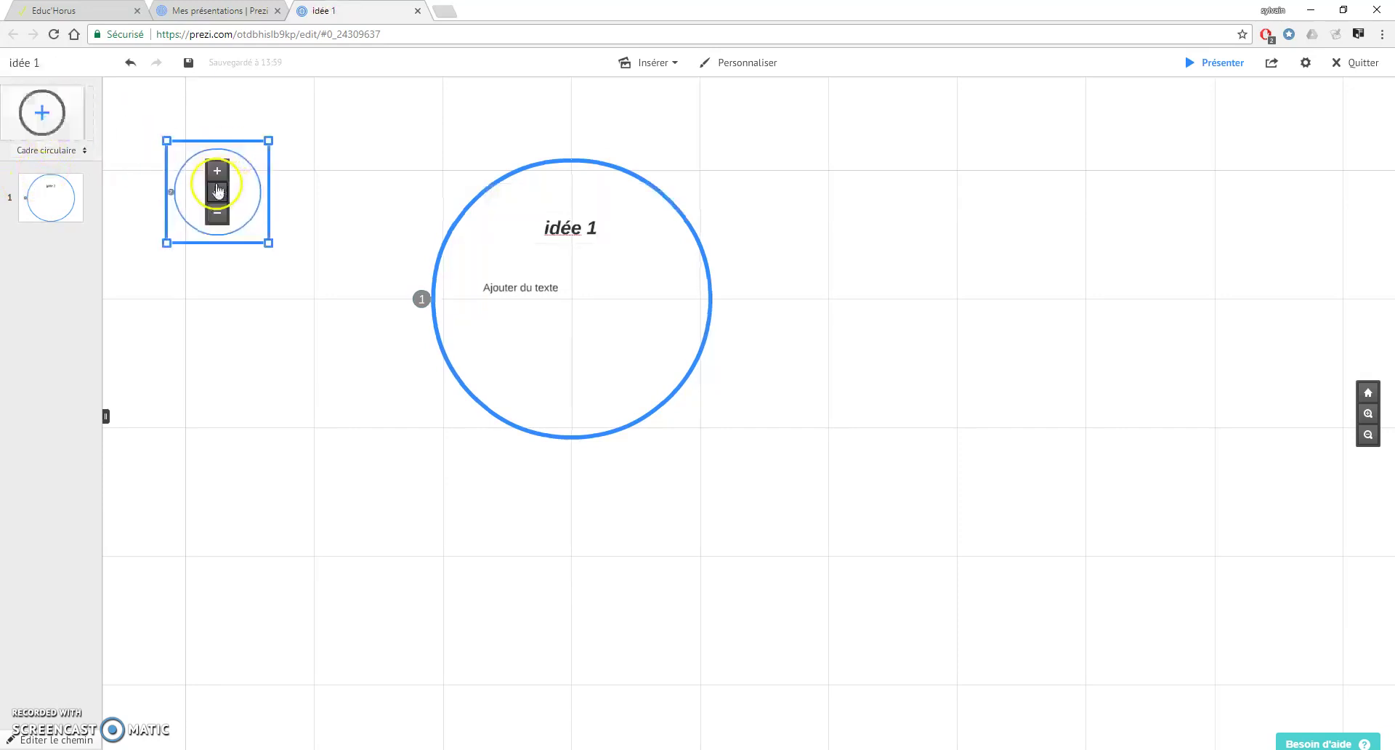
double_click(640, 335)
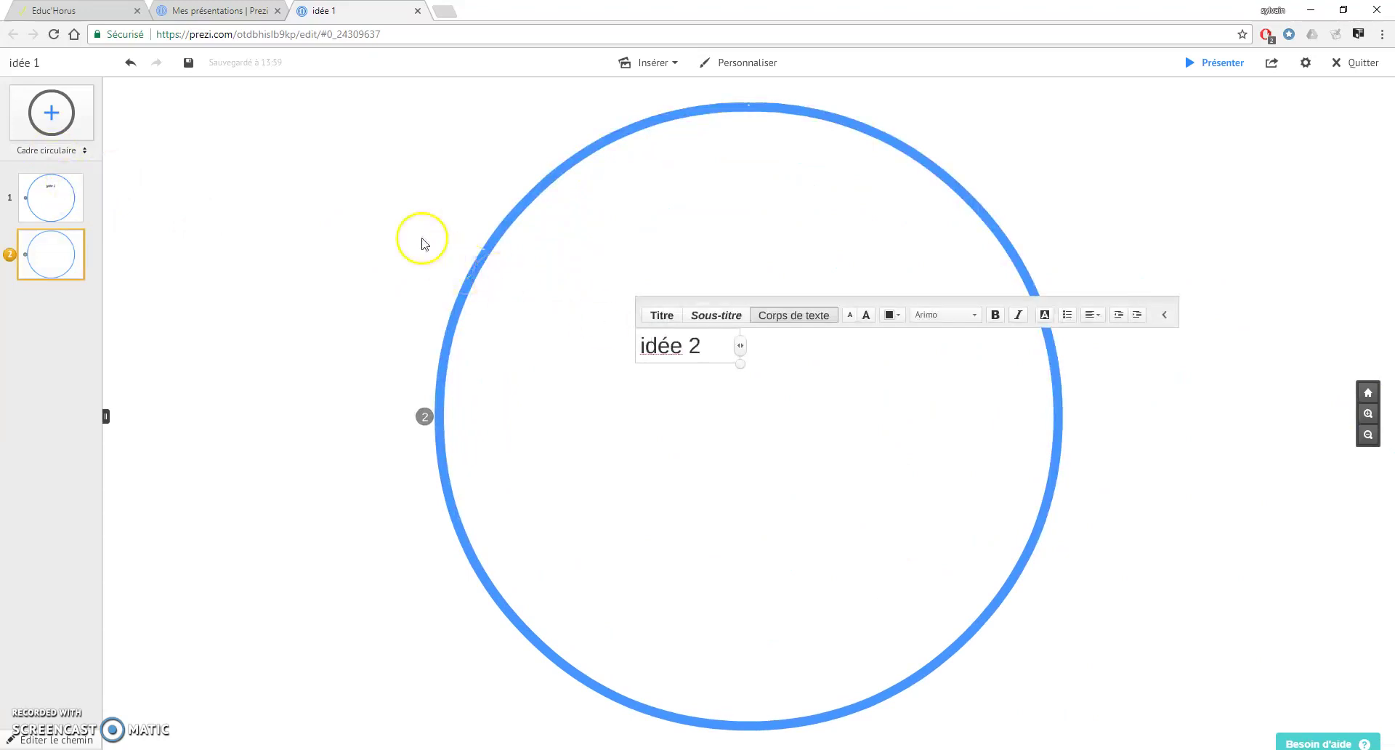
scroll(420, 240, down, 5)
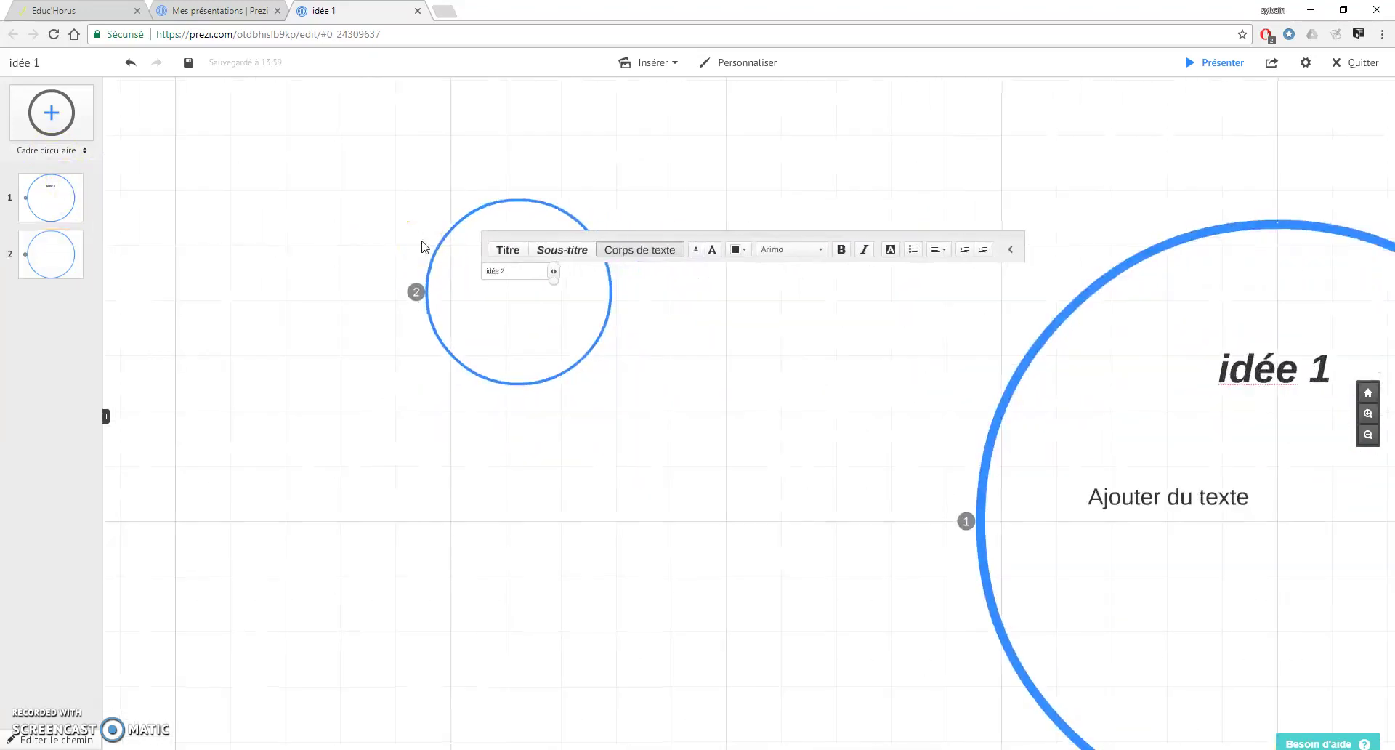
Add a third circular frame near the "idée 2" frame and write "idée 3" inside it.
click(51, 114)
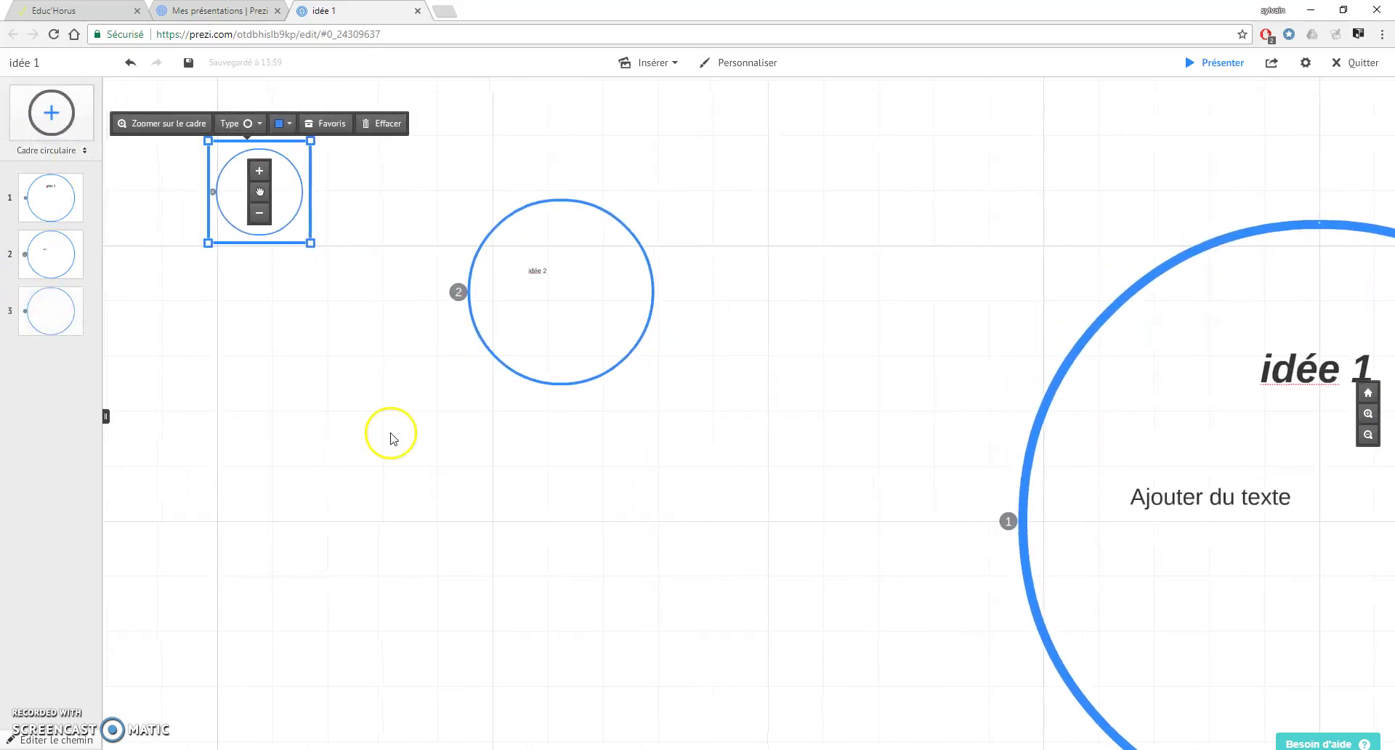
click(276, 207)
click(552, 309)
double_click(719, 391)
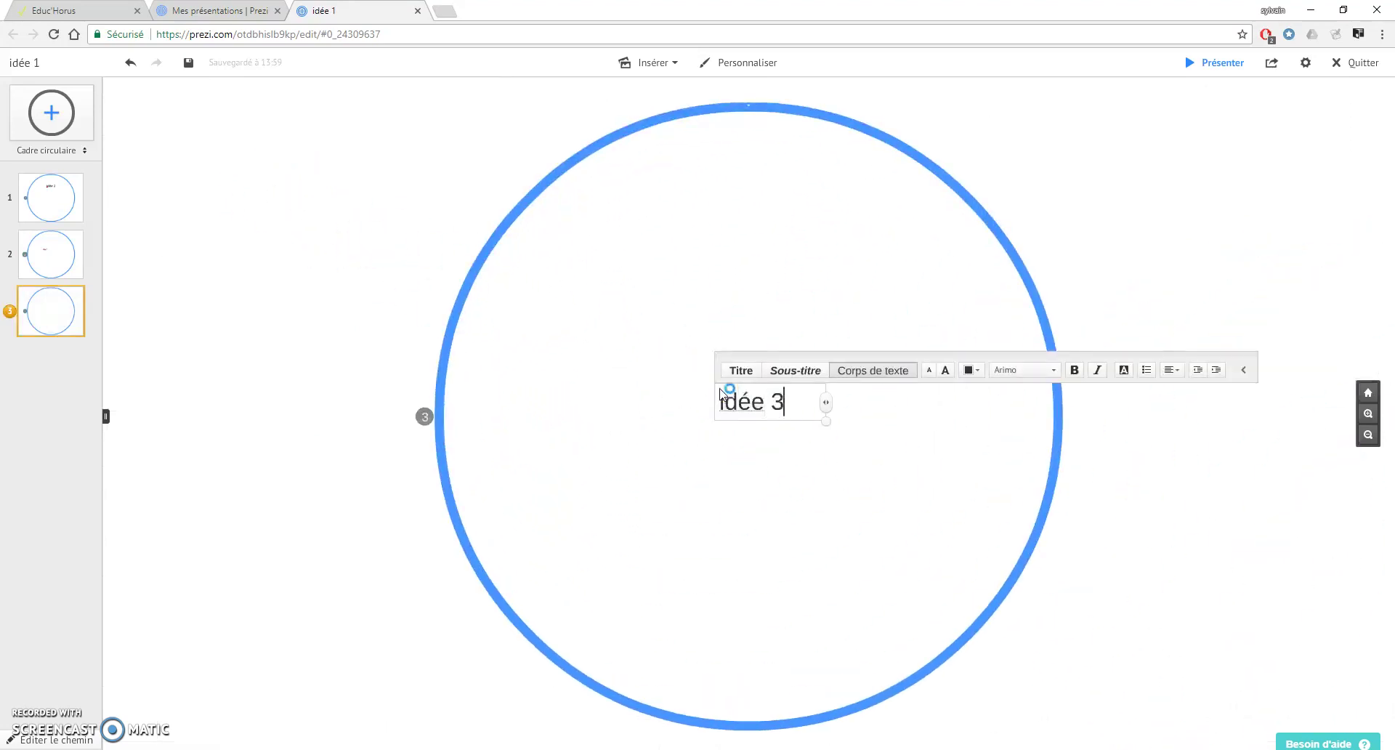
scroll(385, 305, down, 5)
scroll(385, 305, down, 4)
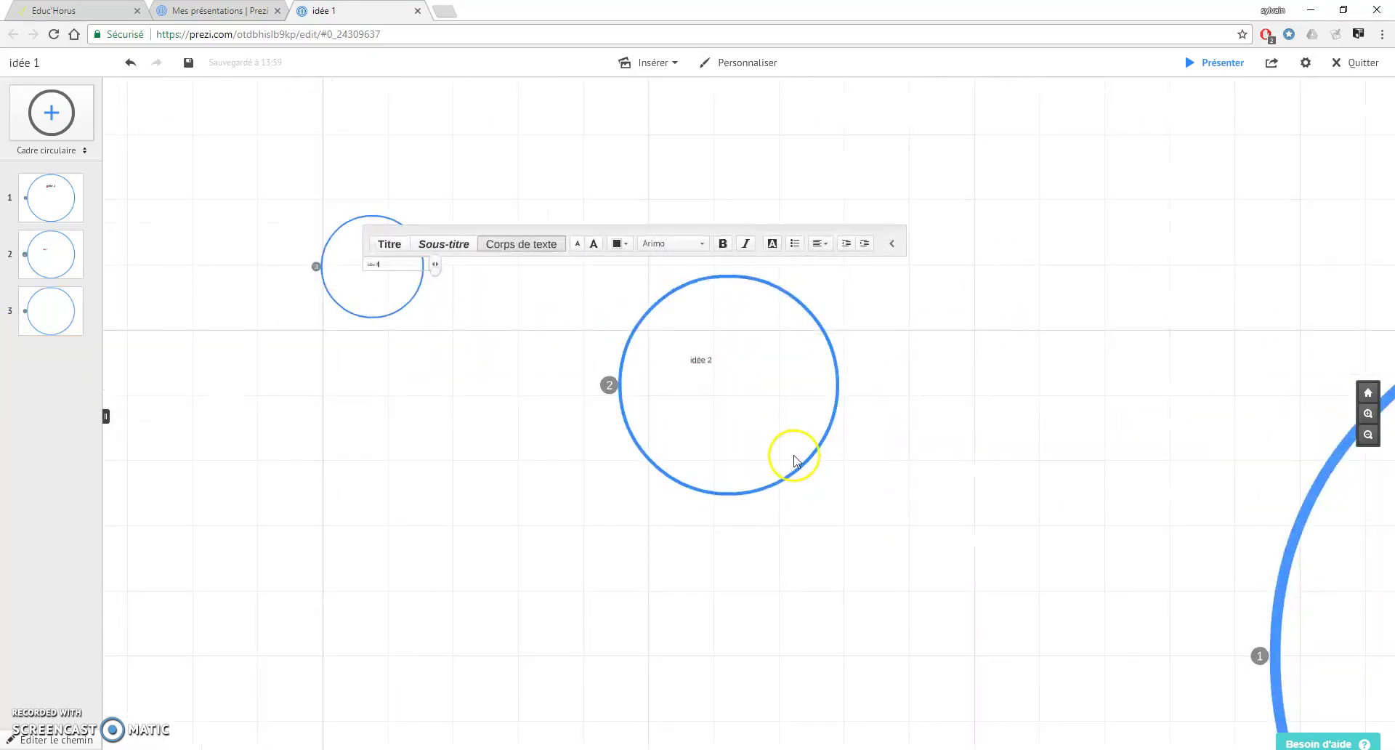
Enlarge the "idée 2" frame to roughly twice its diameter and enlarge the small "idée 3" frame too.
click(797, 468)
drag(610, 508, 480, 639)
click(383, 377)
click(338, 321)
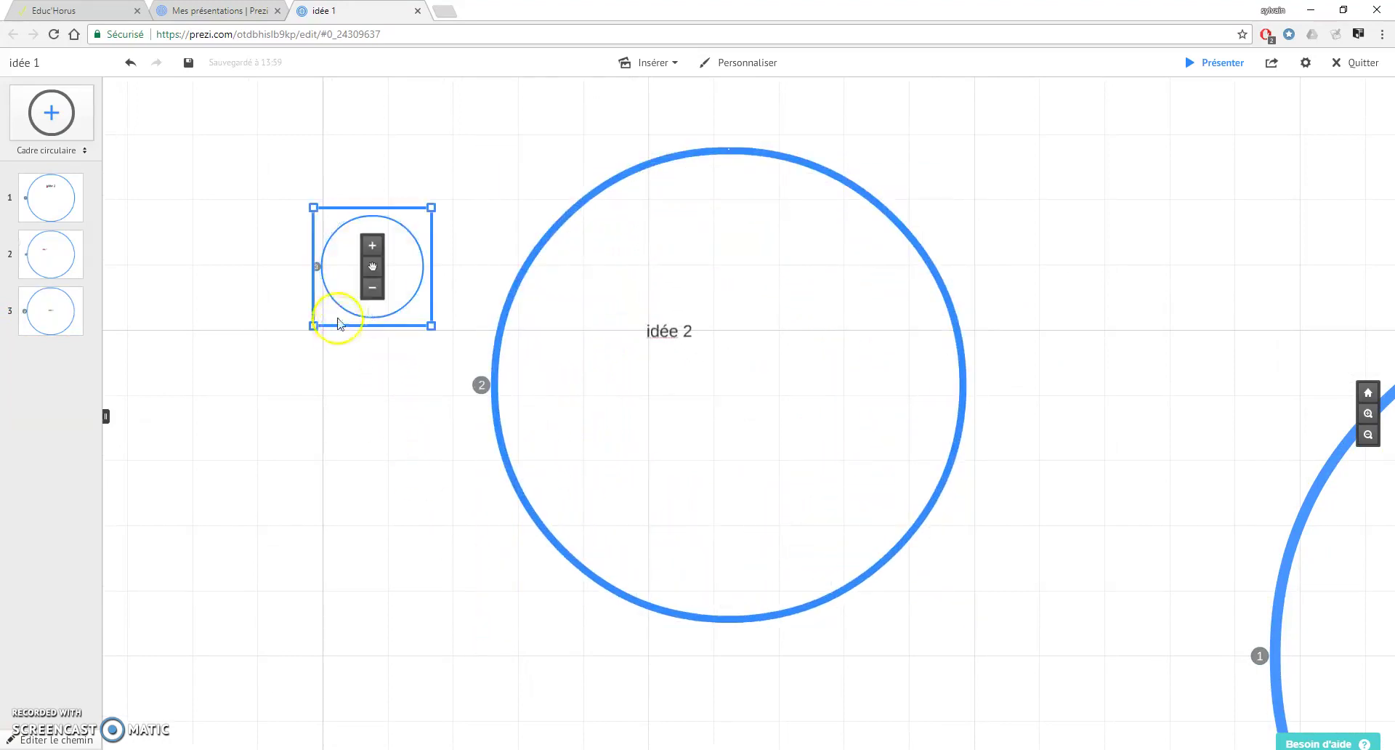
drag(313, 327, 241, 399)
Move the "idée 2" frame up and place the "idée 3" frame below it, both clear of the "idée 1" frame.
scroll(582, 428, down, 2)
scroll(582, 428, down, 1)
drag(737, 534, 839, 379)
drag(550, 246, 695, 684)
click(506, 366)
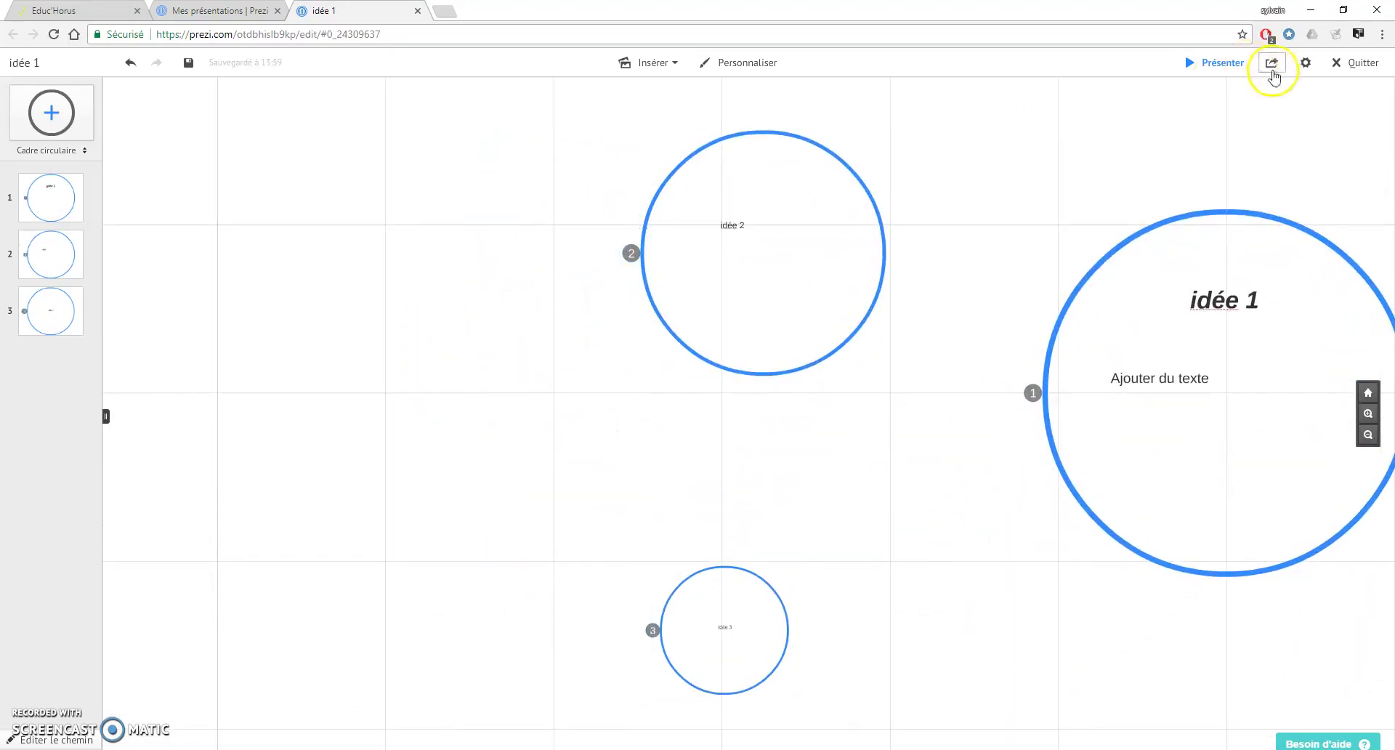
Browse the files of the methode folder offered for image insertion without choosing any.
click(669, 63)
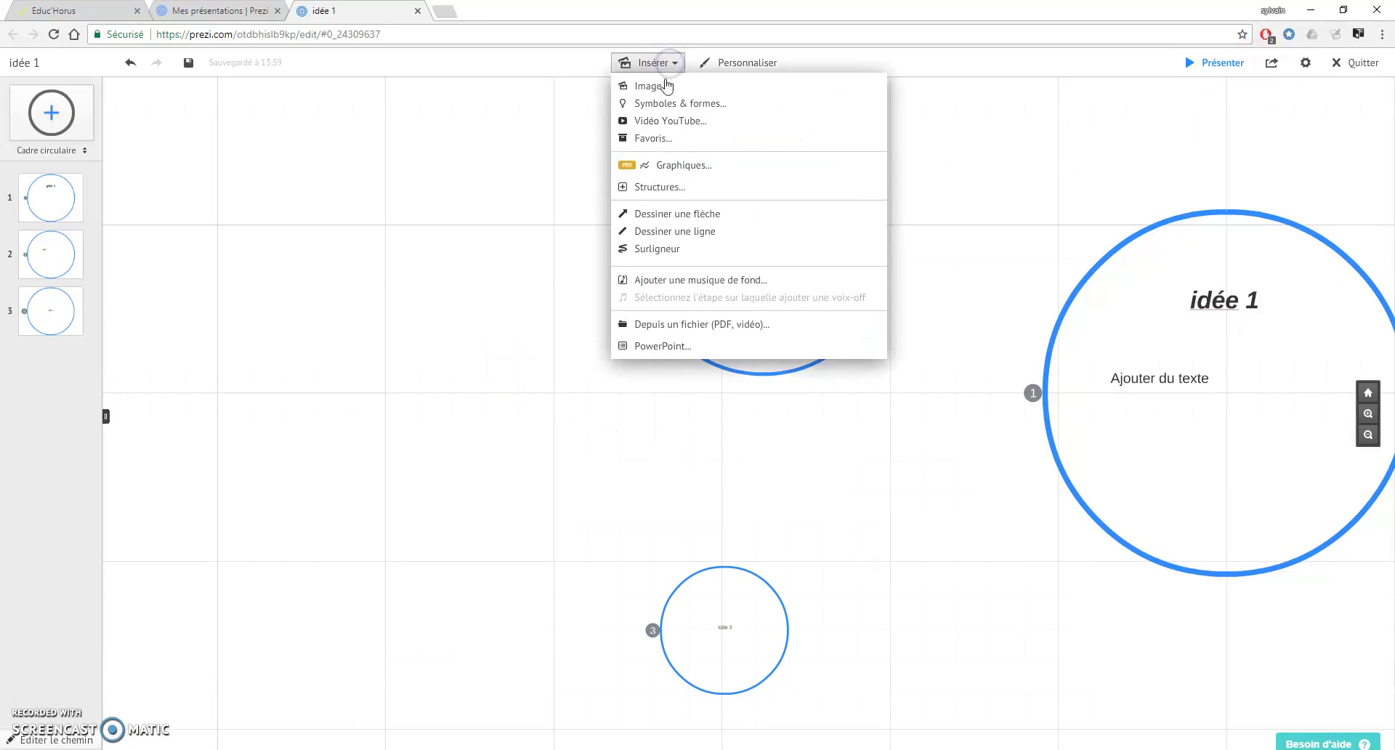
click(665, 86)
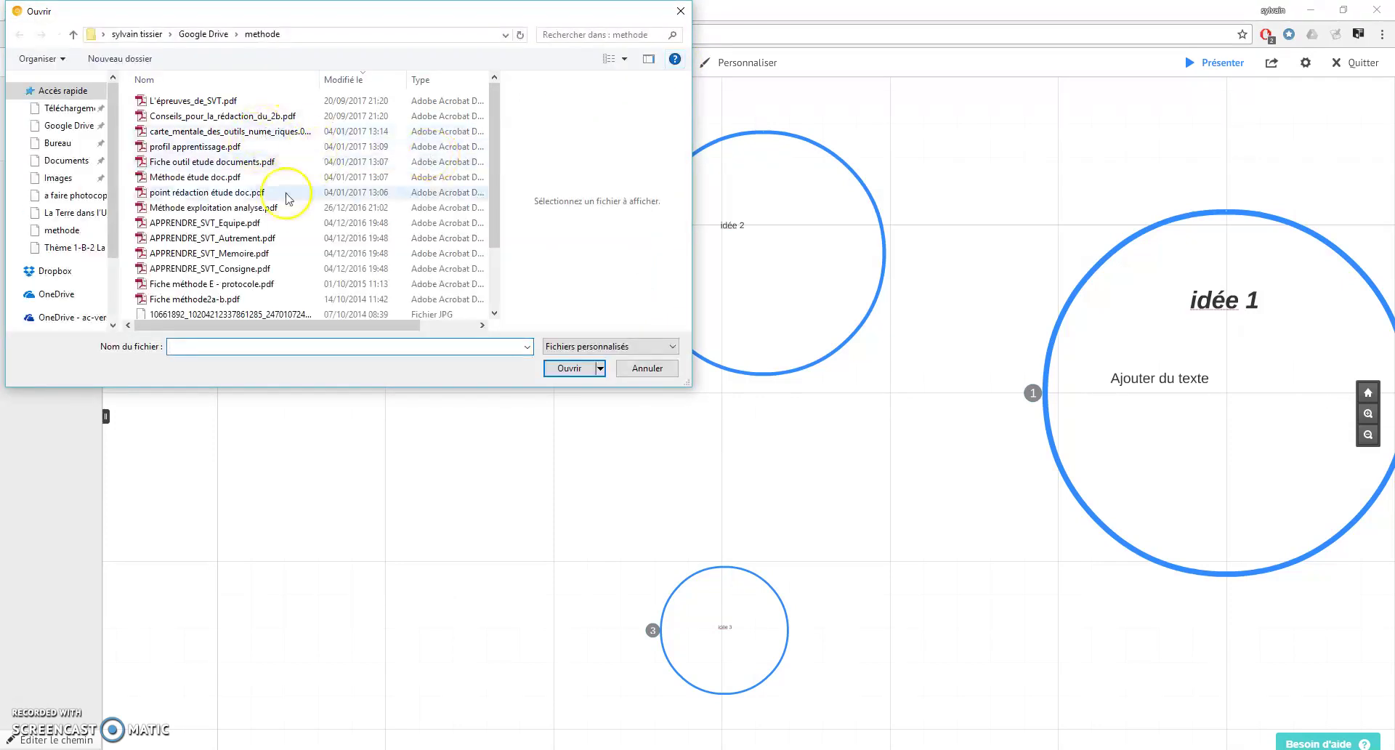
scroll(276, 196, down, 2)
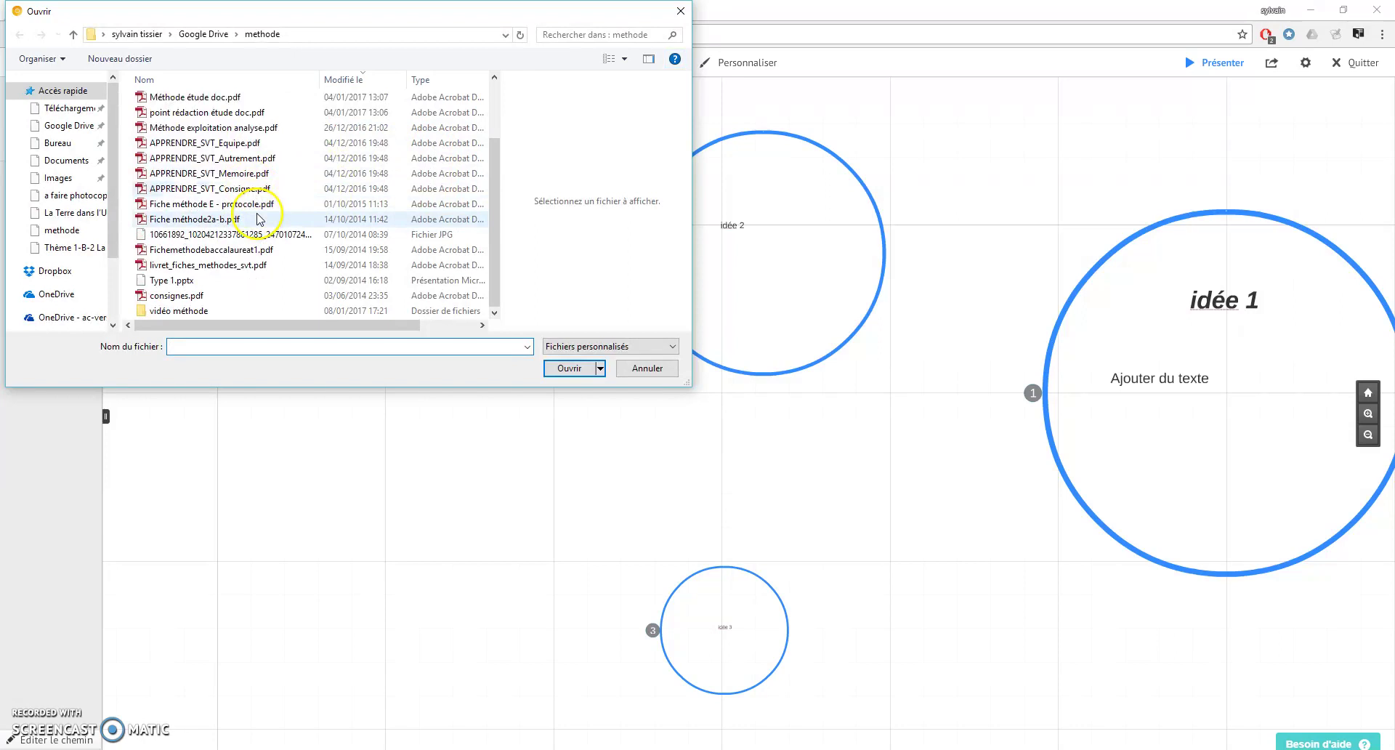
scroll(269, 193, up, 2)
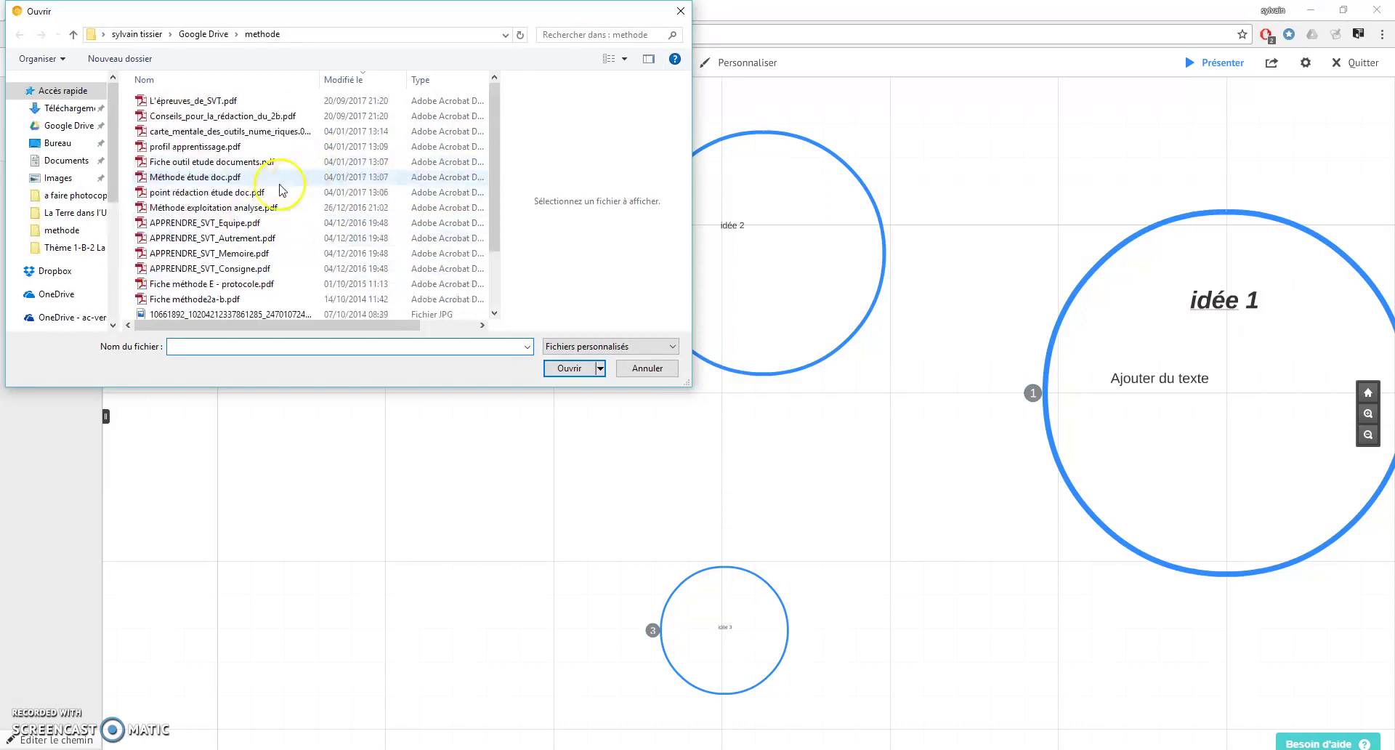
click(681, 11)
Examine the symbols of the Gravé style and the single-frame structure layouts available for insertion.
click(658, 63)
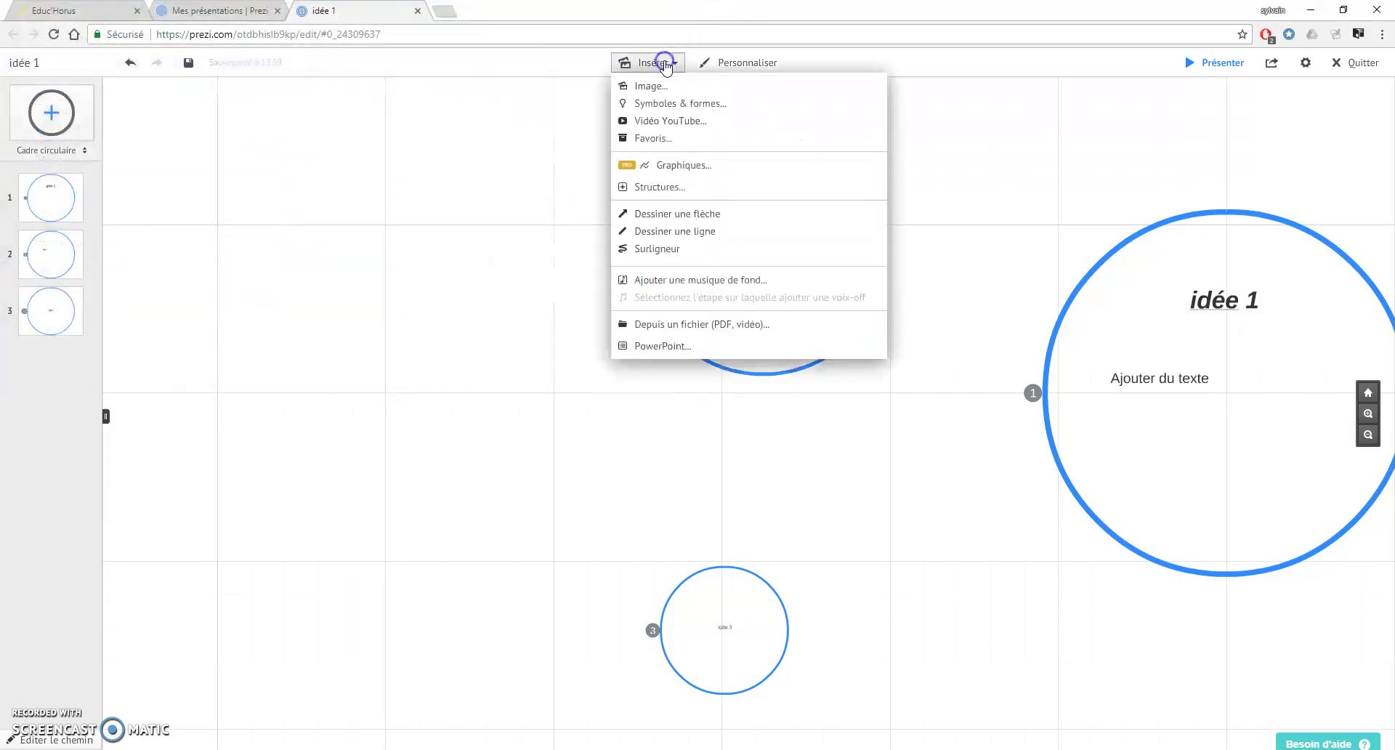
click(666, 105)
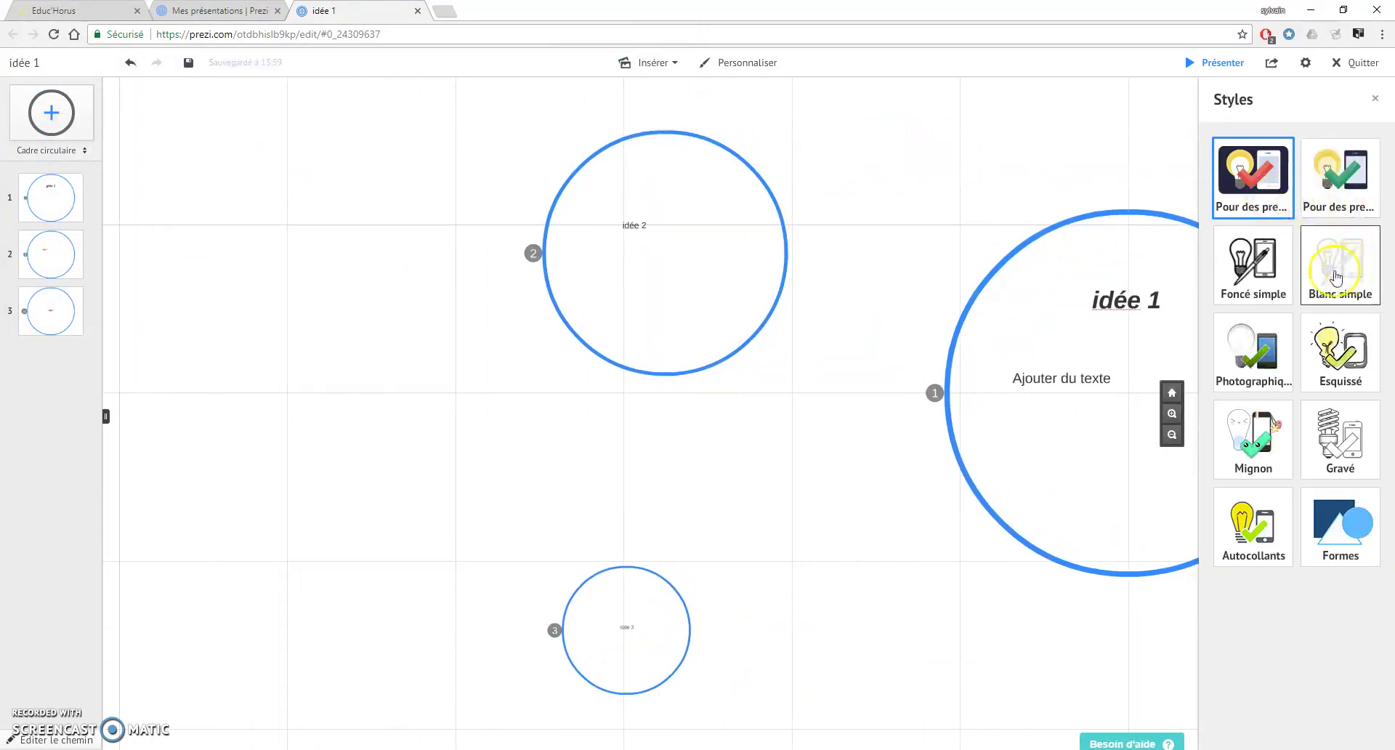
click(1323, 456)
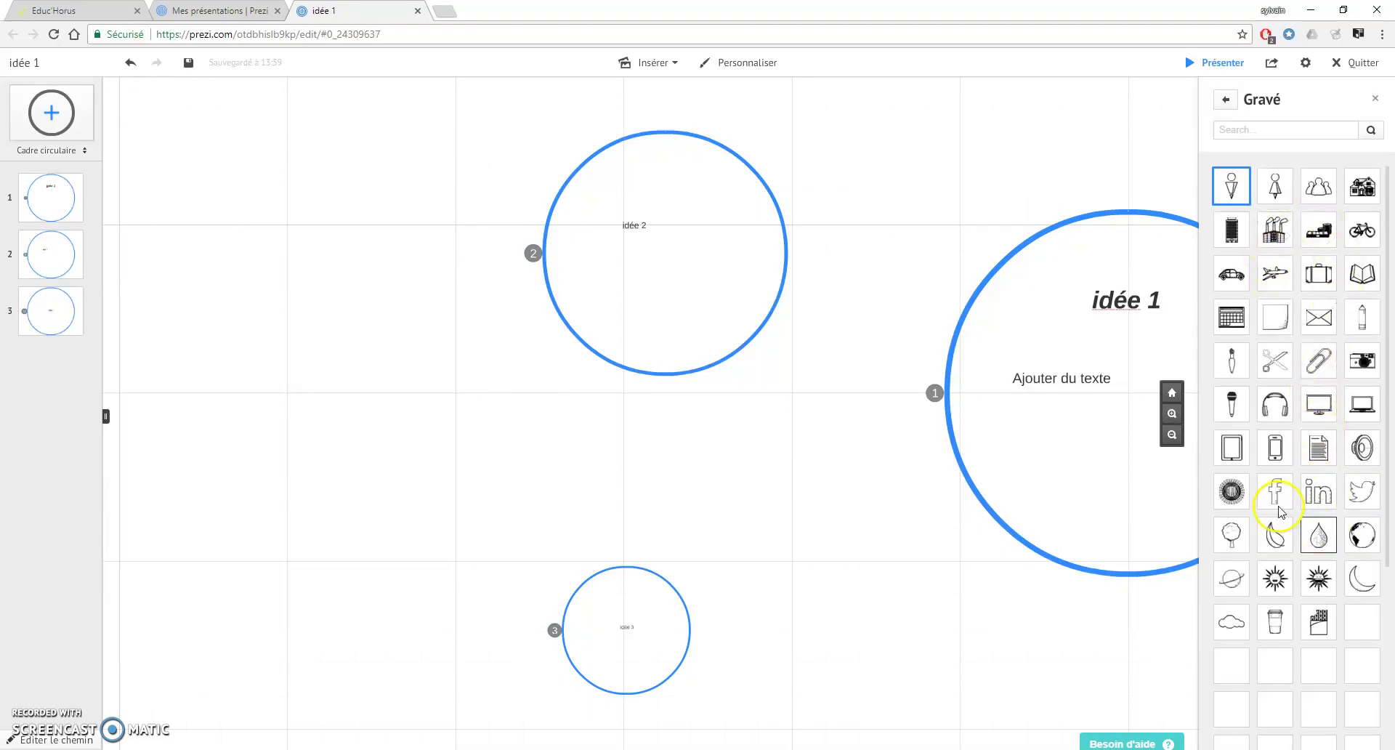
click(1225, 100)
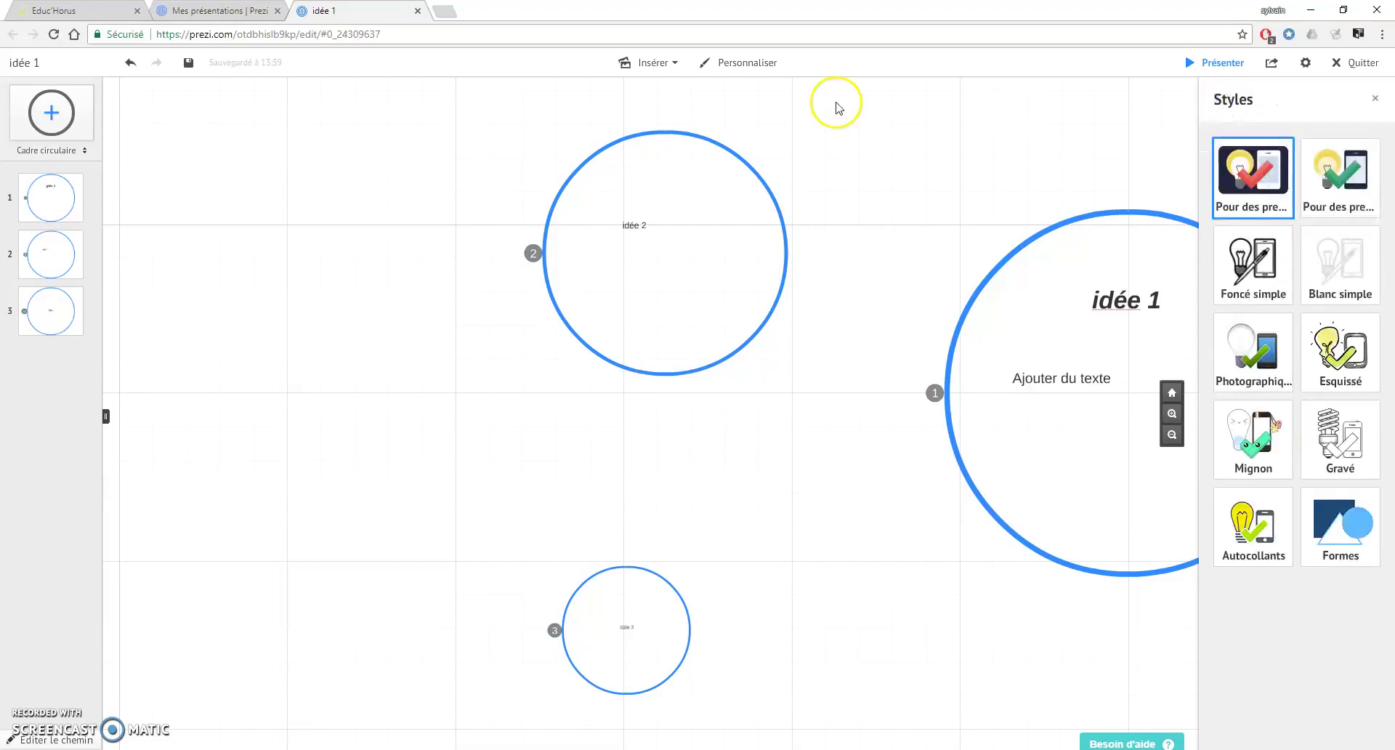
click(674, 65)
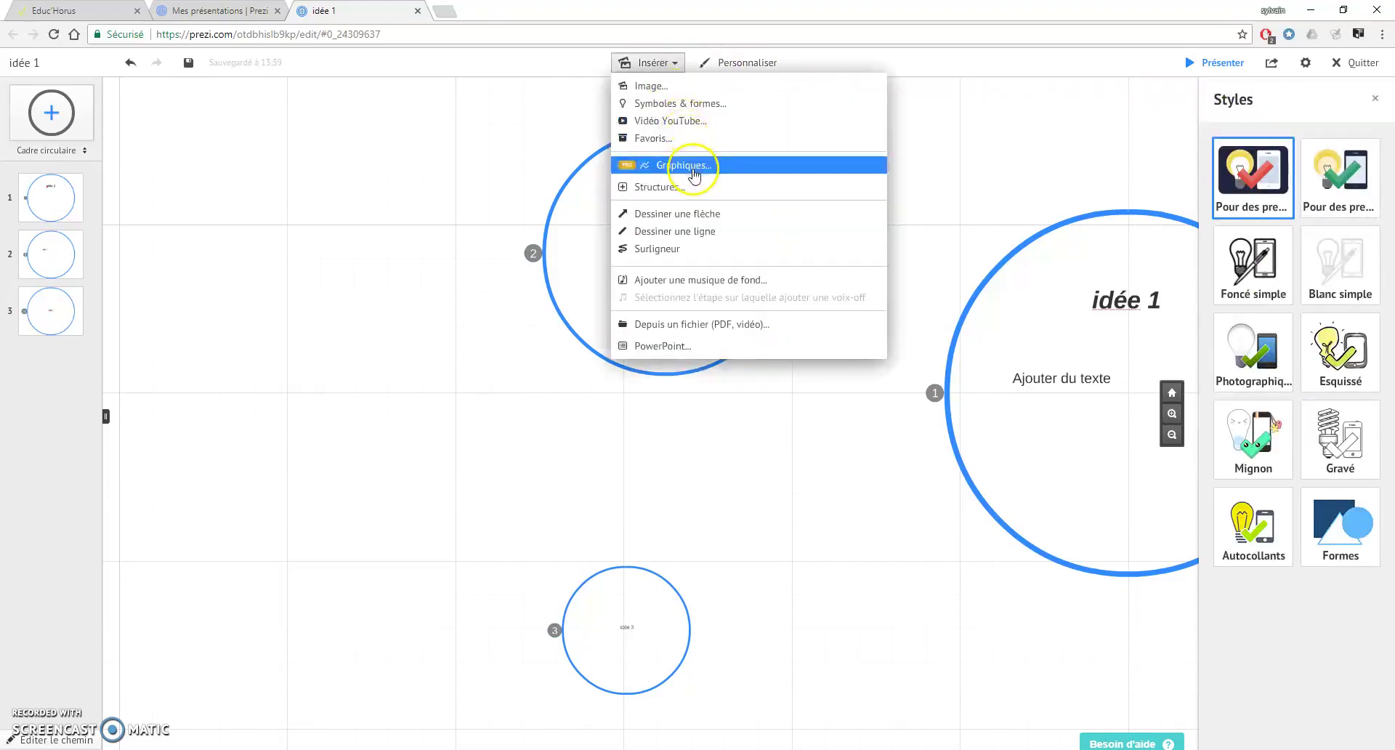
click(661, 188)
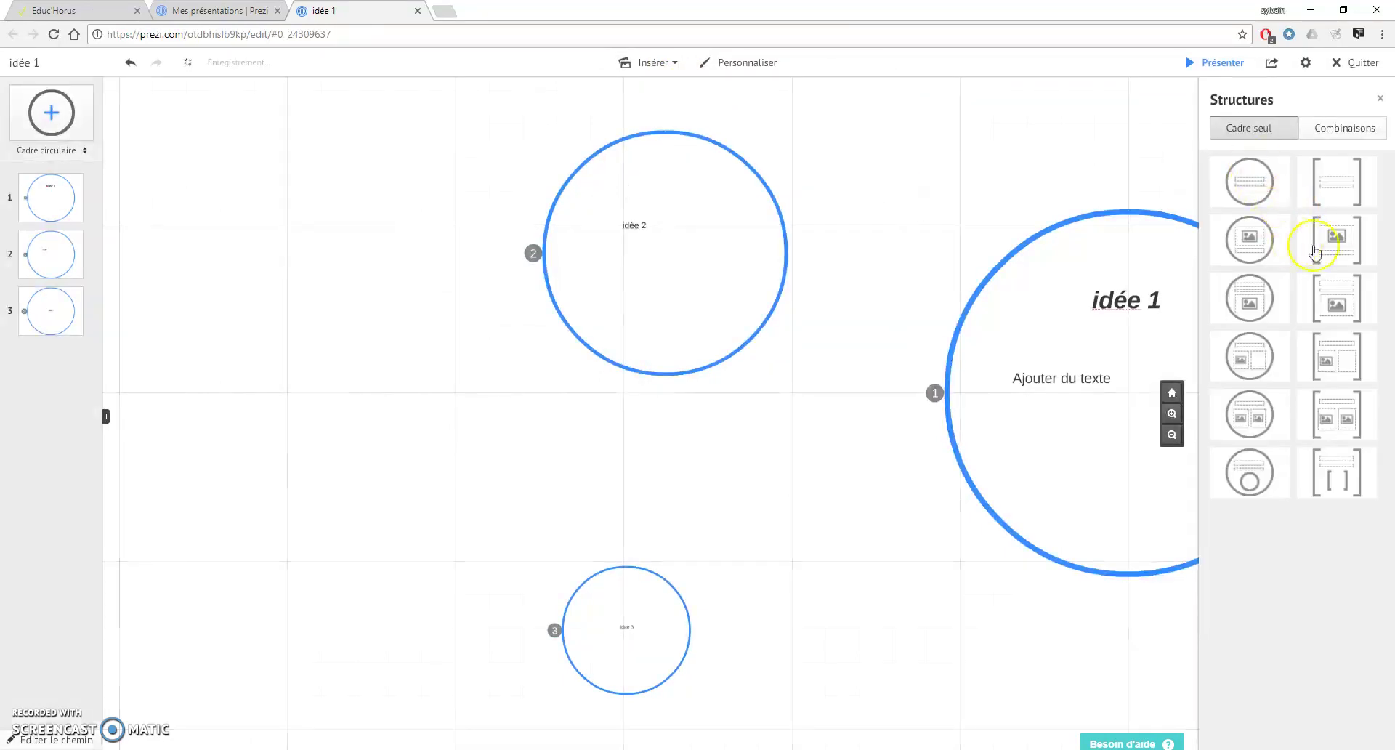
Draw an arrow from the "idée 1" frame to the "idée 2" frame and another from "idée 2" to "idée 3".
click(672, 63)
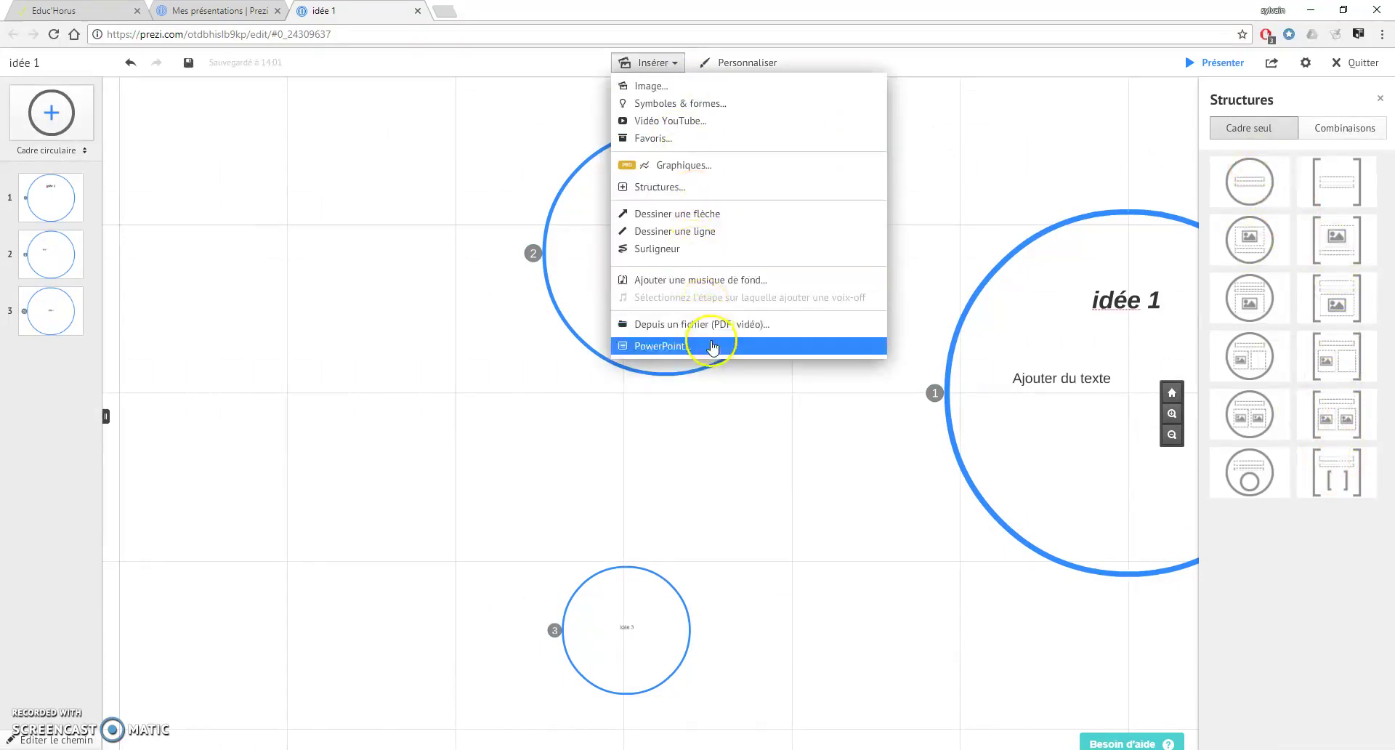
click(690, 216)
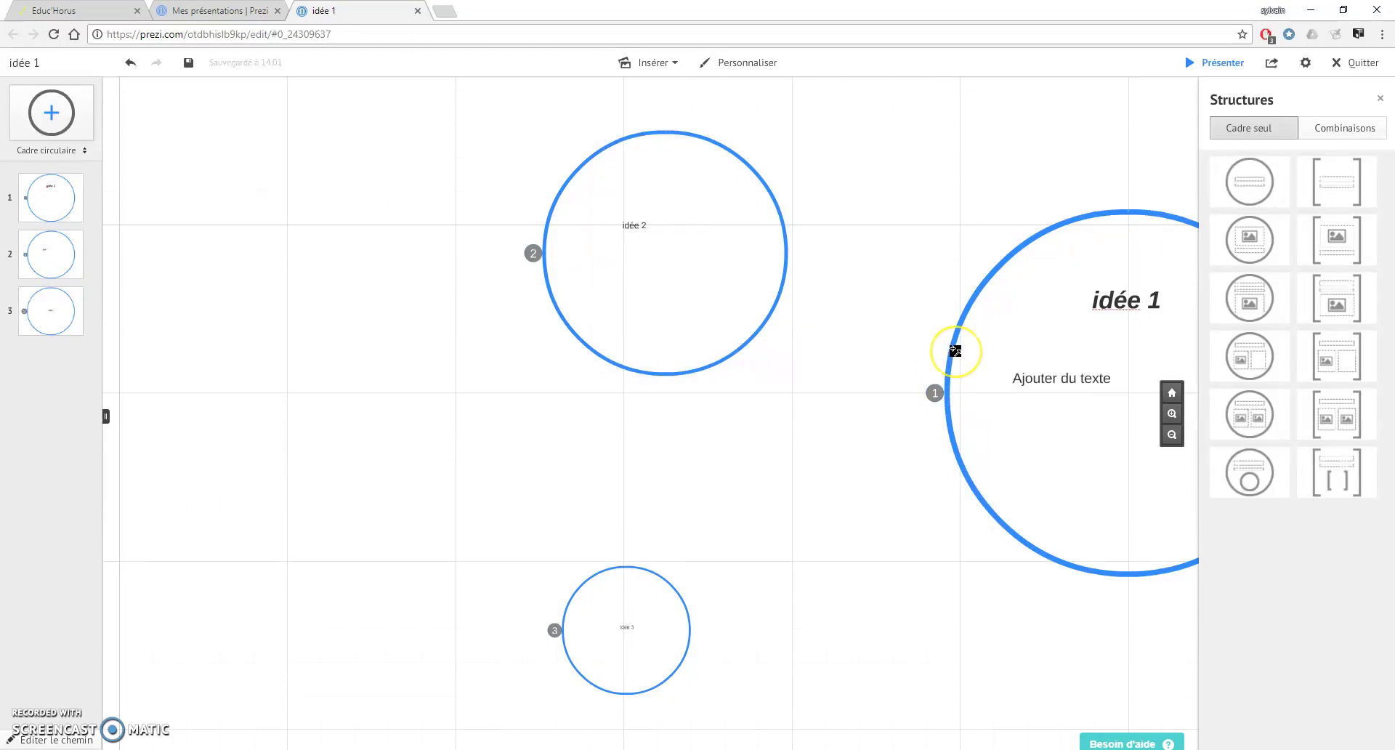
drag(954, 350, 779, 295)
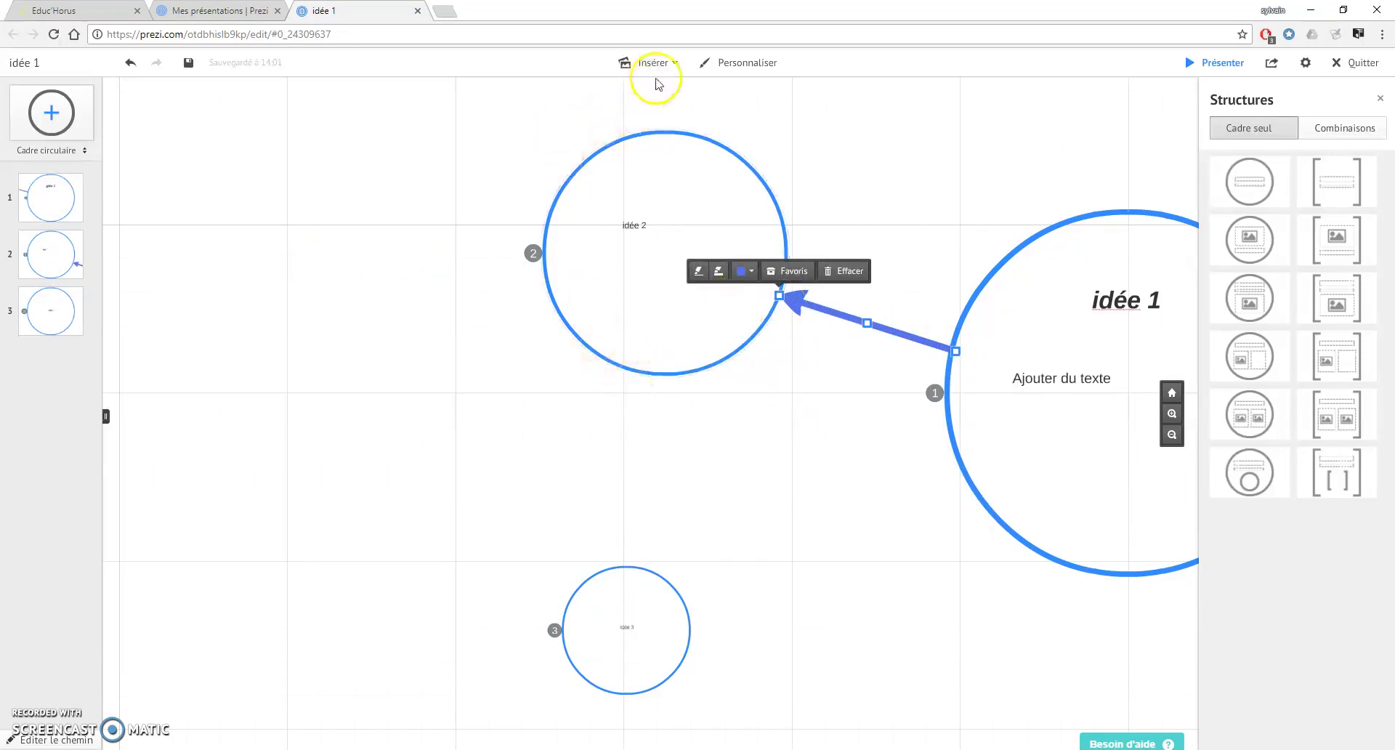
click(676, 66)
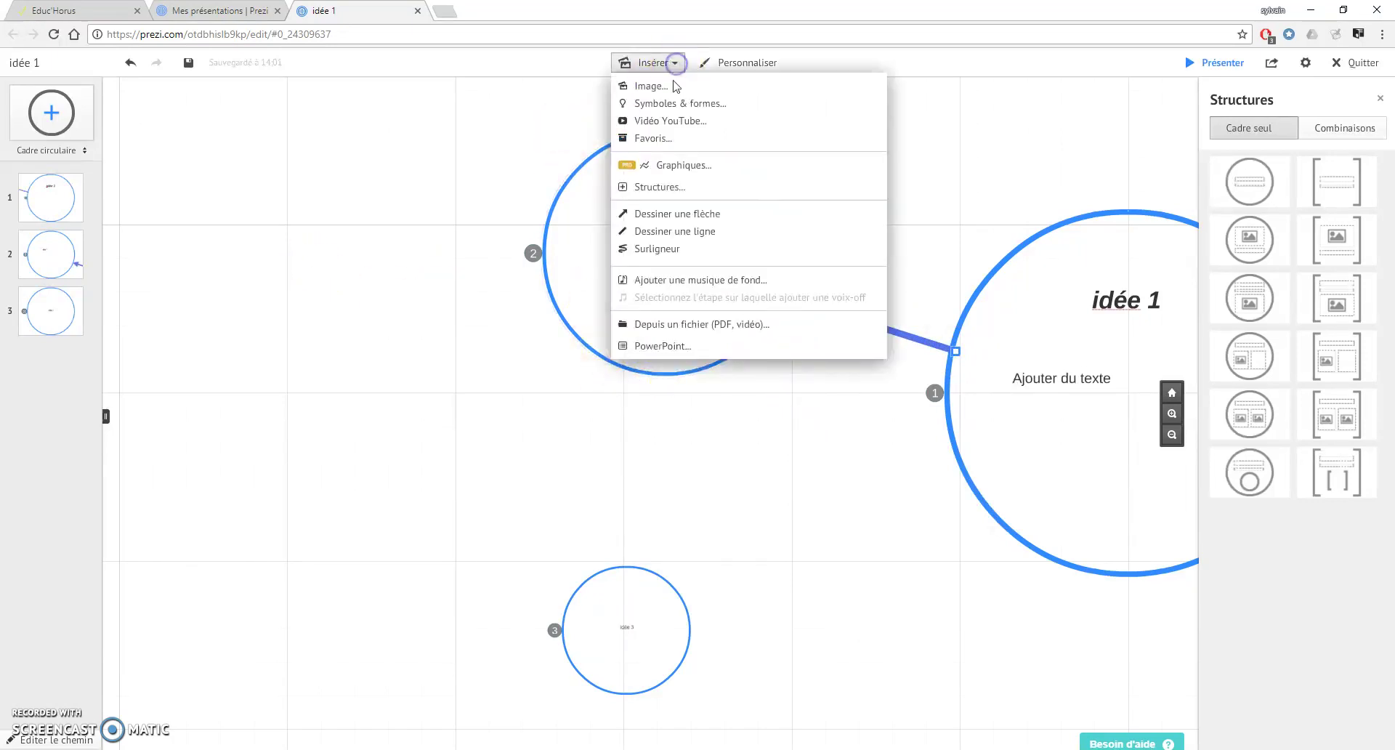
click(654, 210)
drag(661, 382, 644, 570)
View the frames of the presentation path one after another, check the options of the first path step, and return to the overview.
click(49, 209)
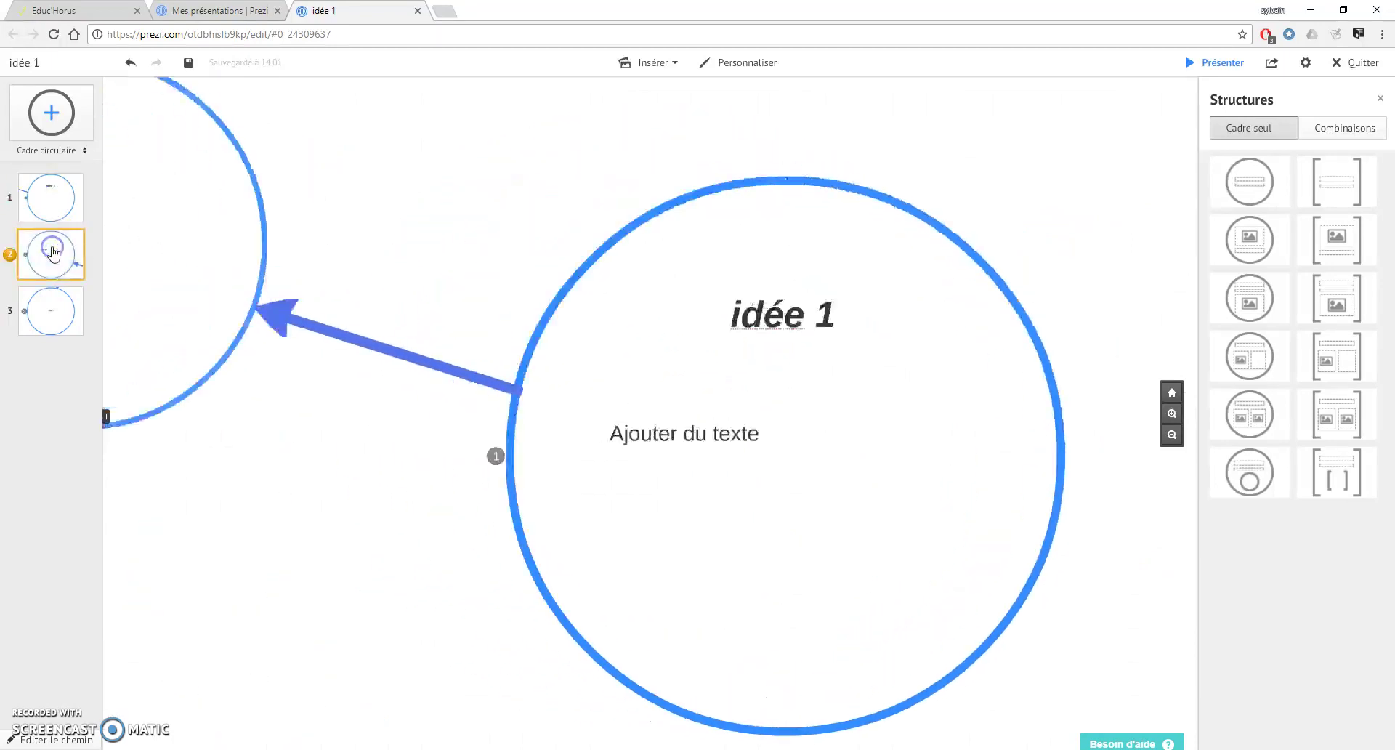
click(49, 313)
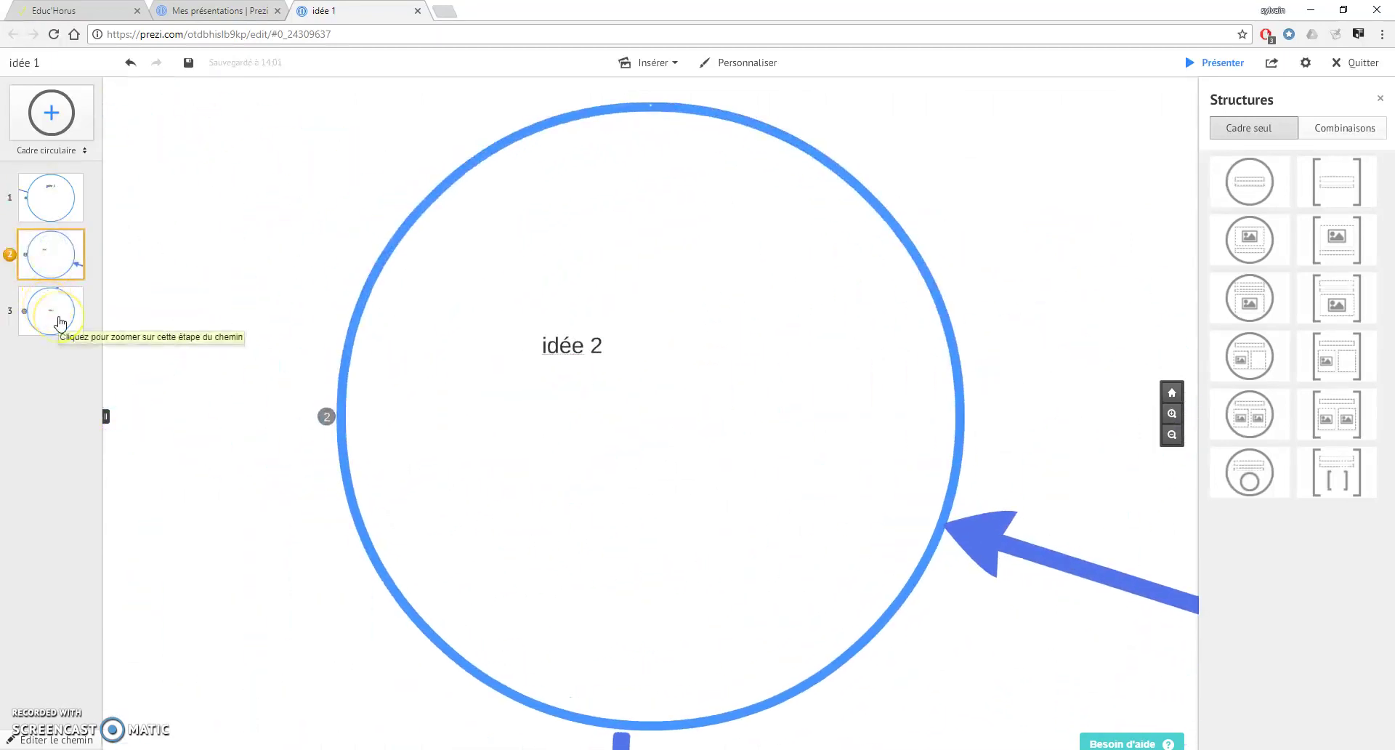
click(61, 314)
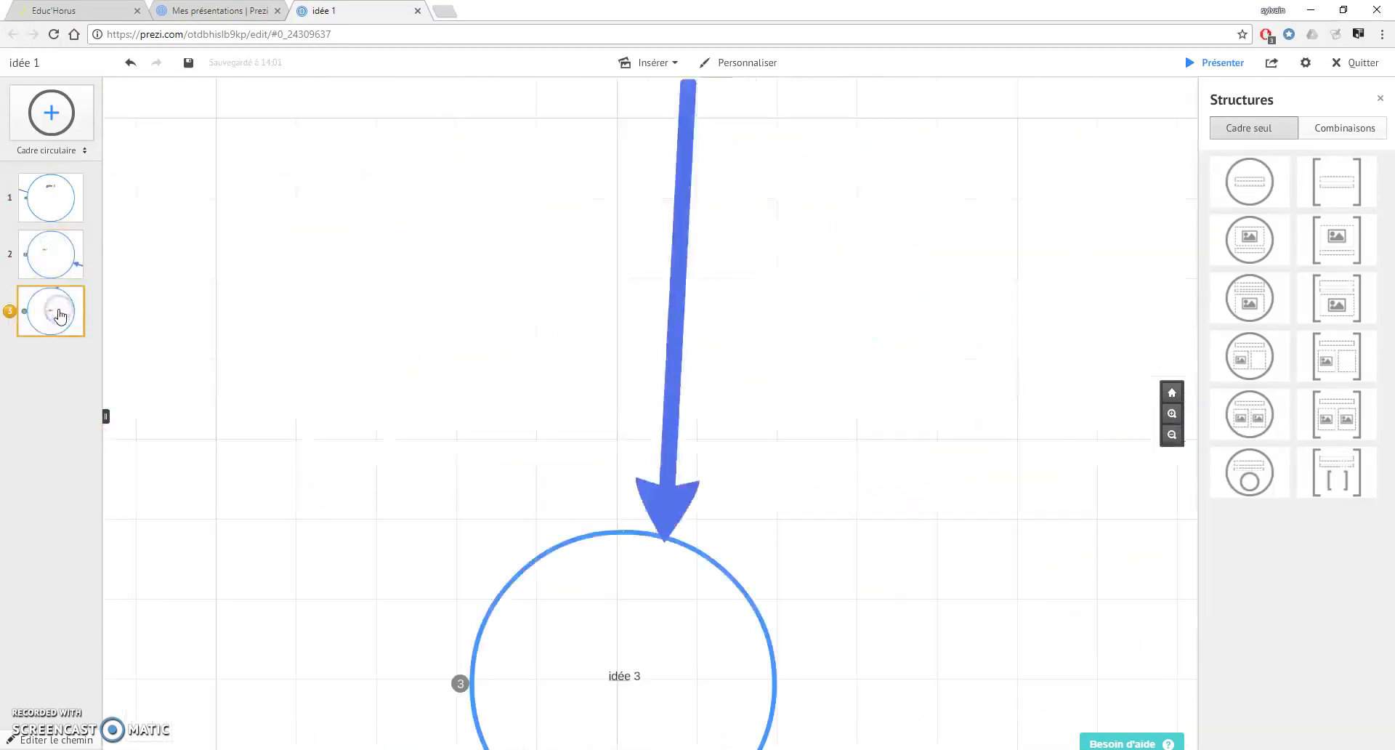
click(52, 202)
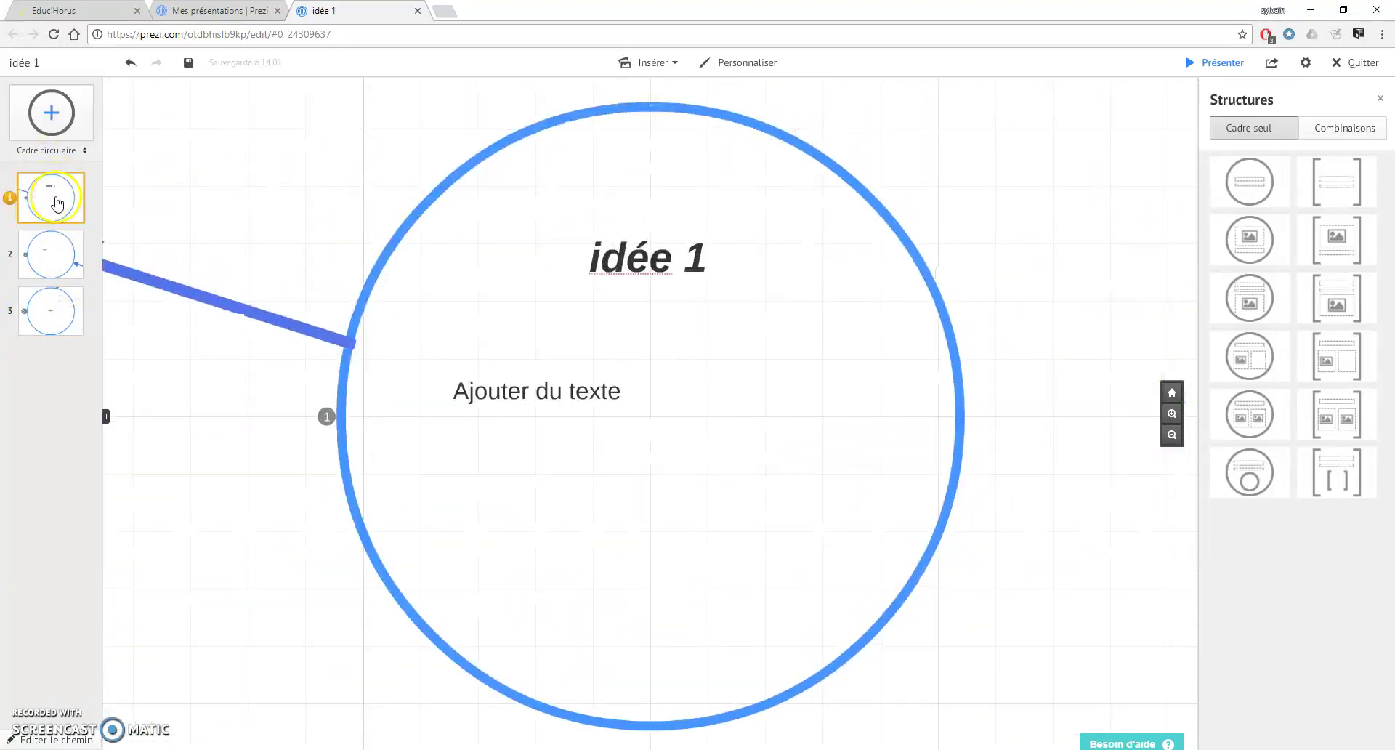
right_click(56, 202)
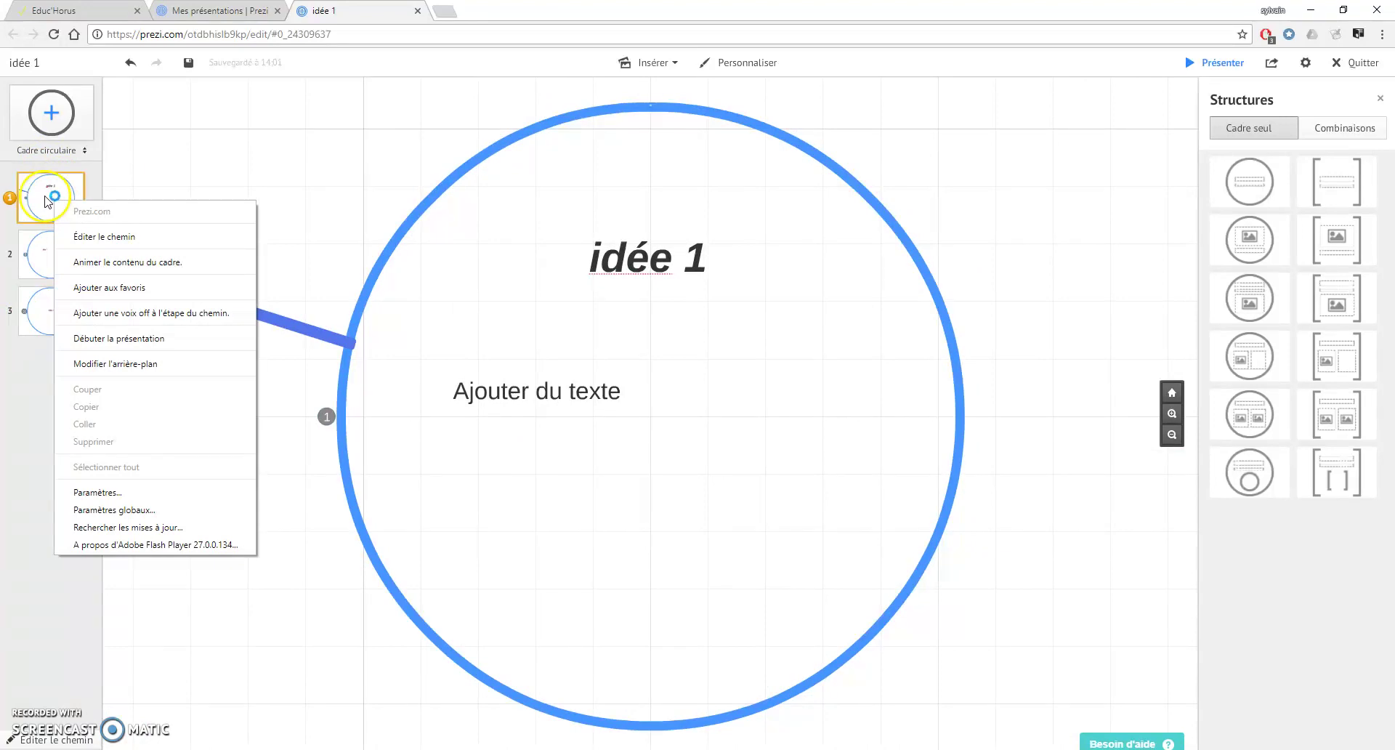
click(38, 711)
scroll(912, 215, down, 3)
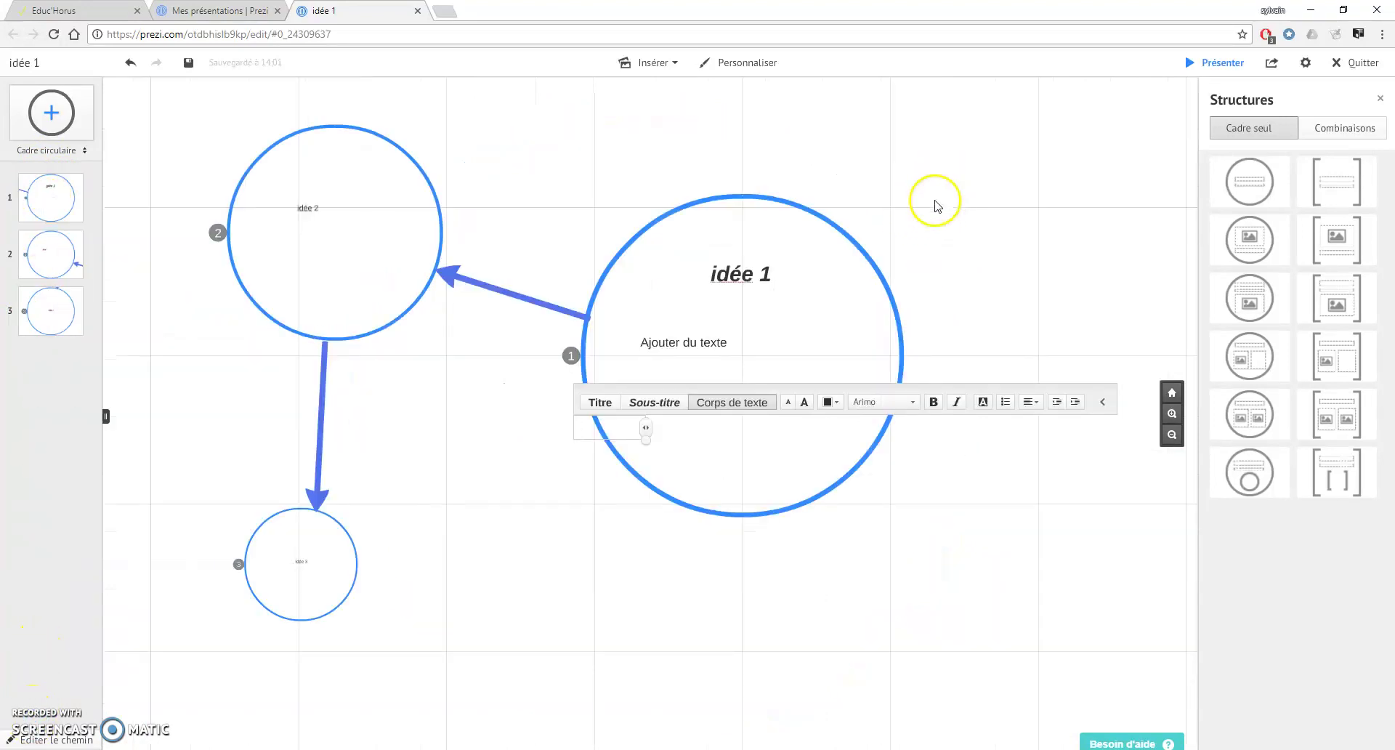
Present the prezi in full screen and advance from the overview through the "idée 1", "idée 2" and "idée 3" frames.
click(1189, 62)
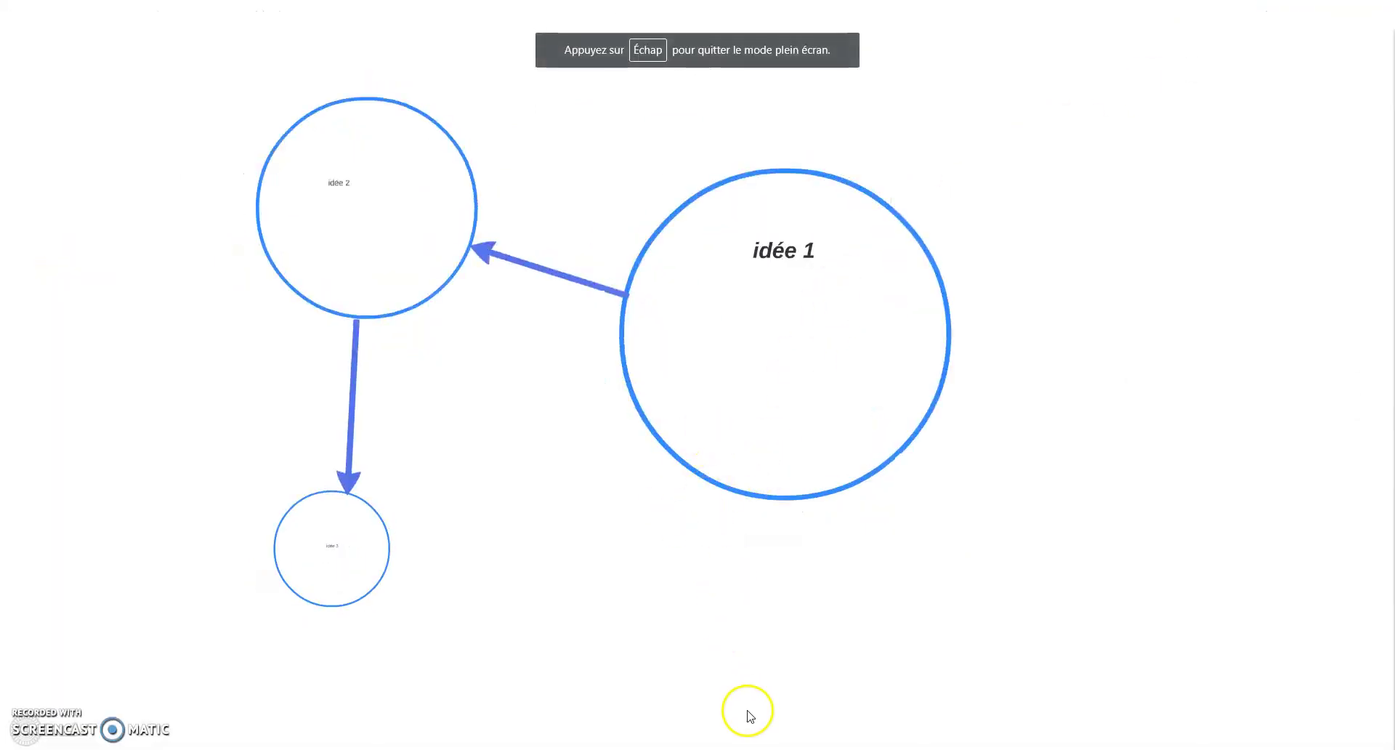
mouse_move(734, 741)
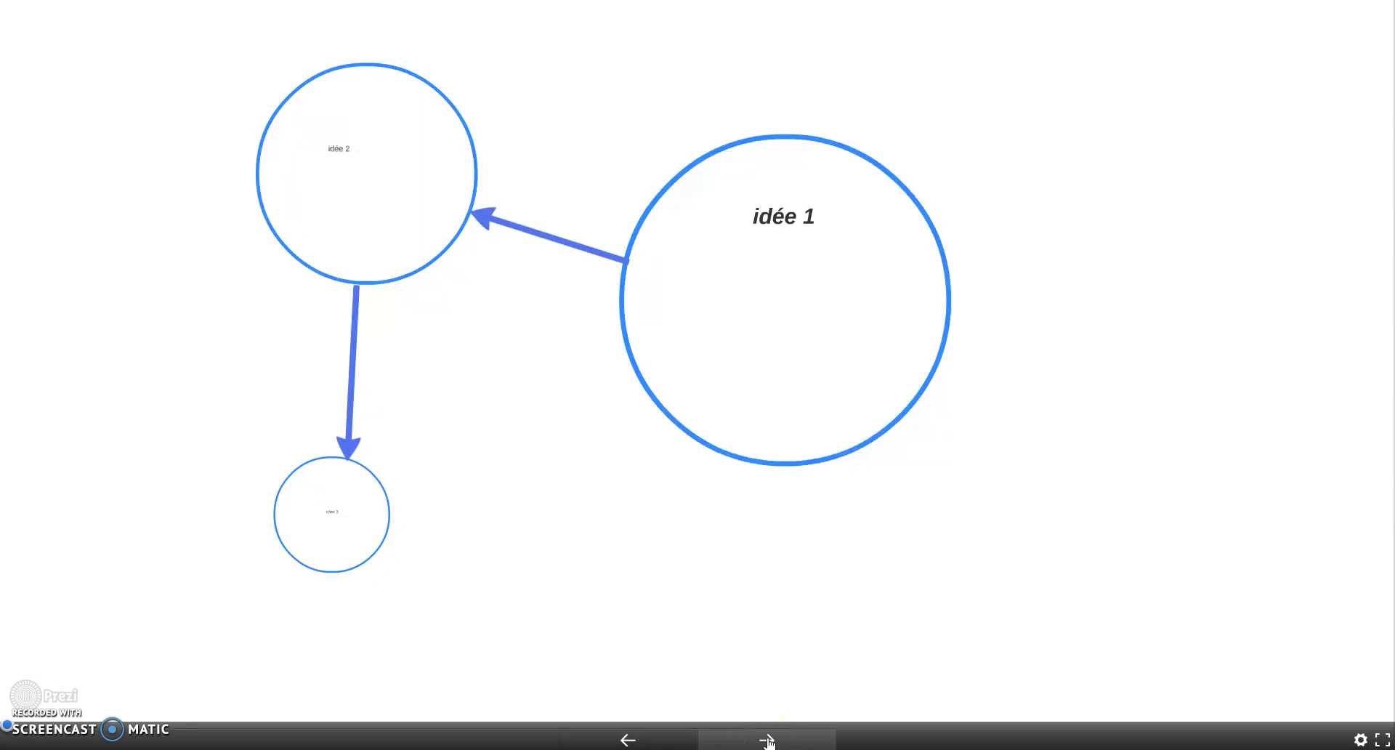
click(768, 741)
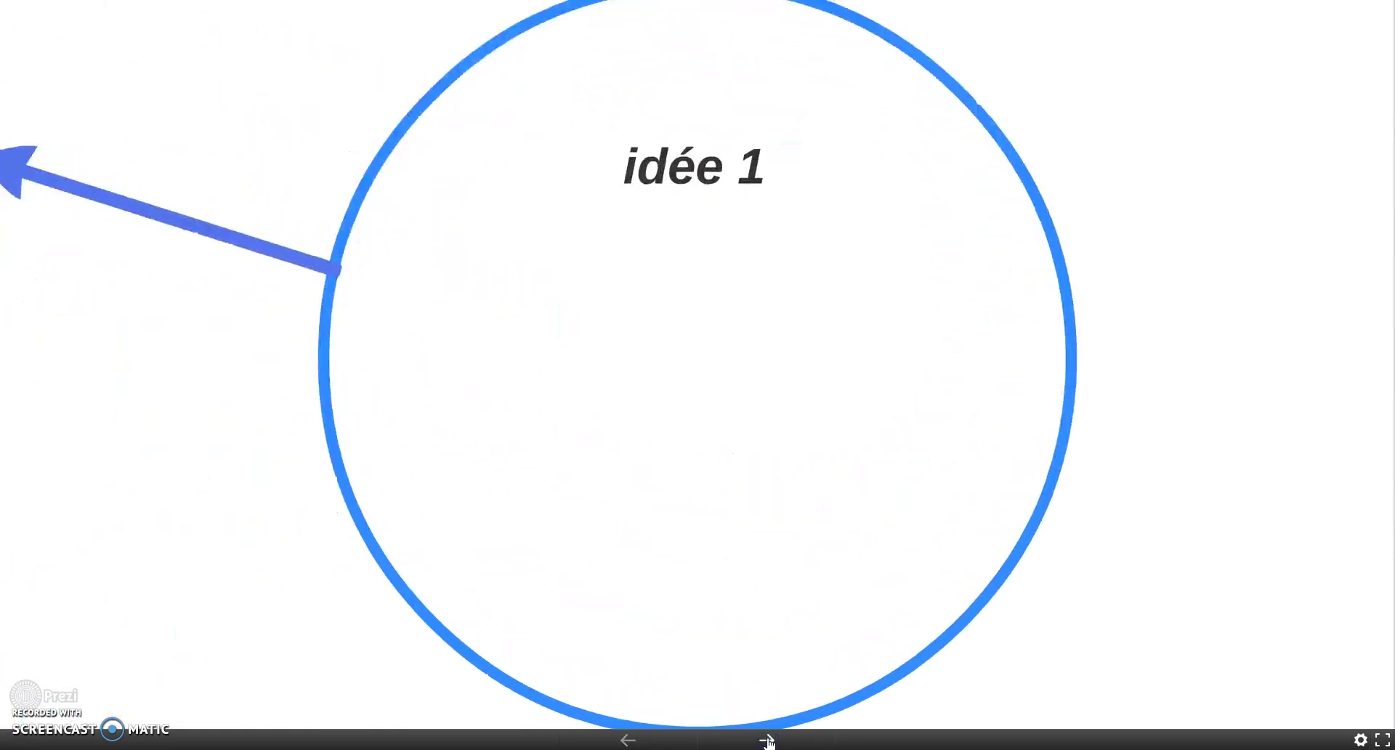
click(768, 741)
click(767, 741)
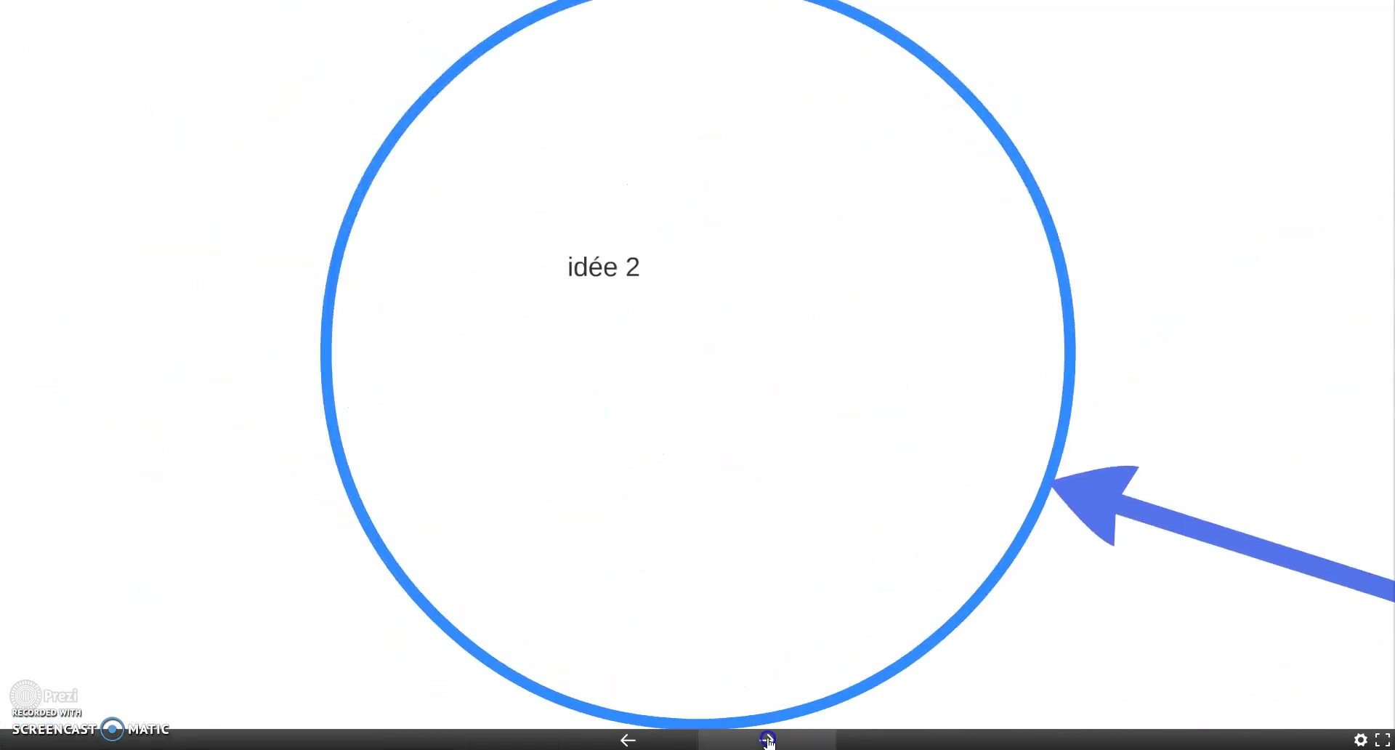
click(767, 741)
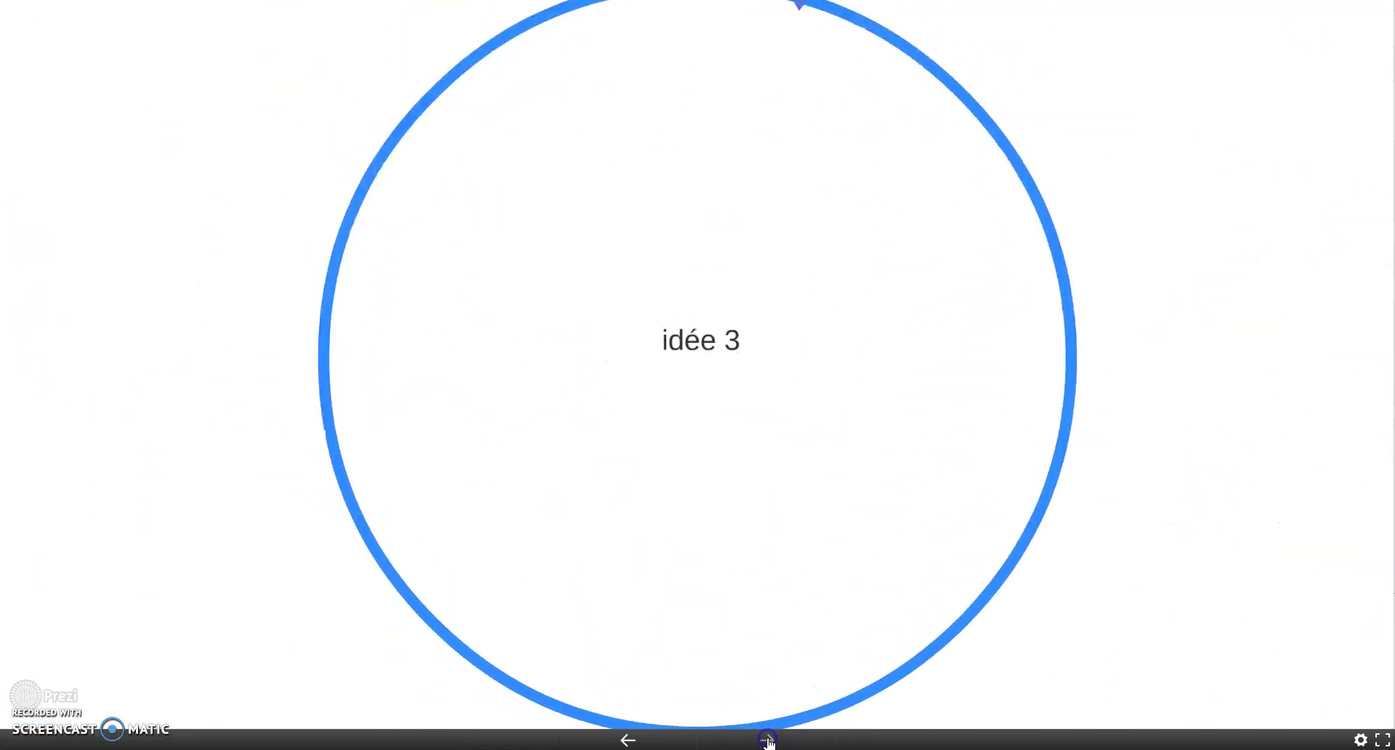
Go back one frame to "idée 2" in the presentation and exit to the editor.
click(628, 739)
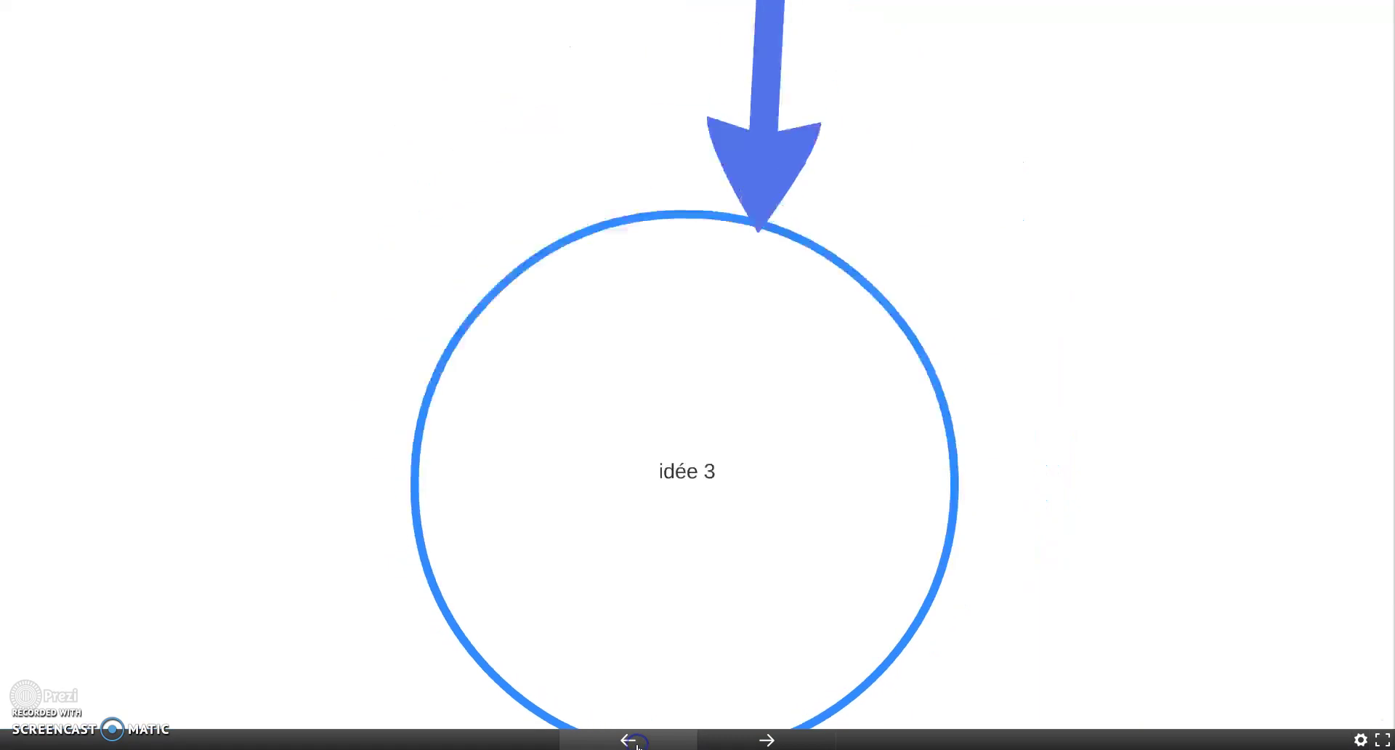
click(1382, 740)
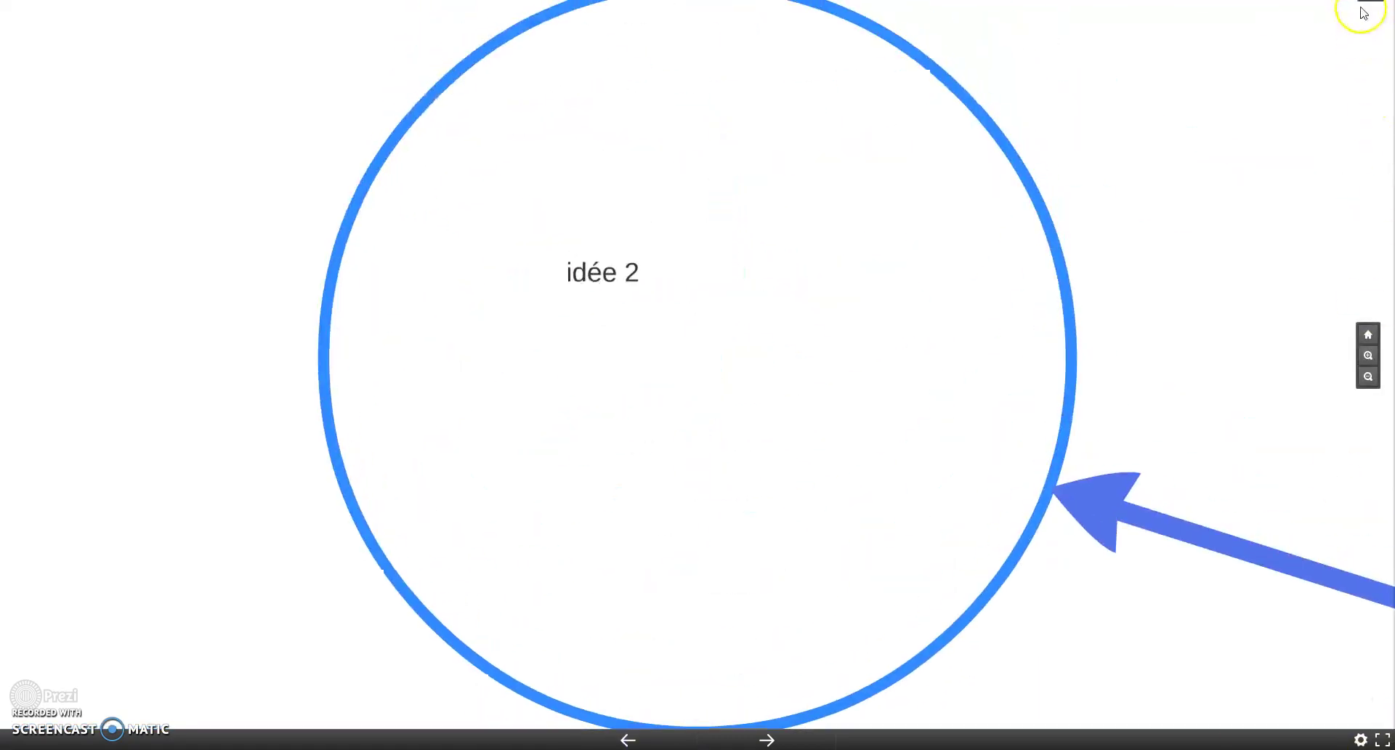
key(Escape)
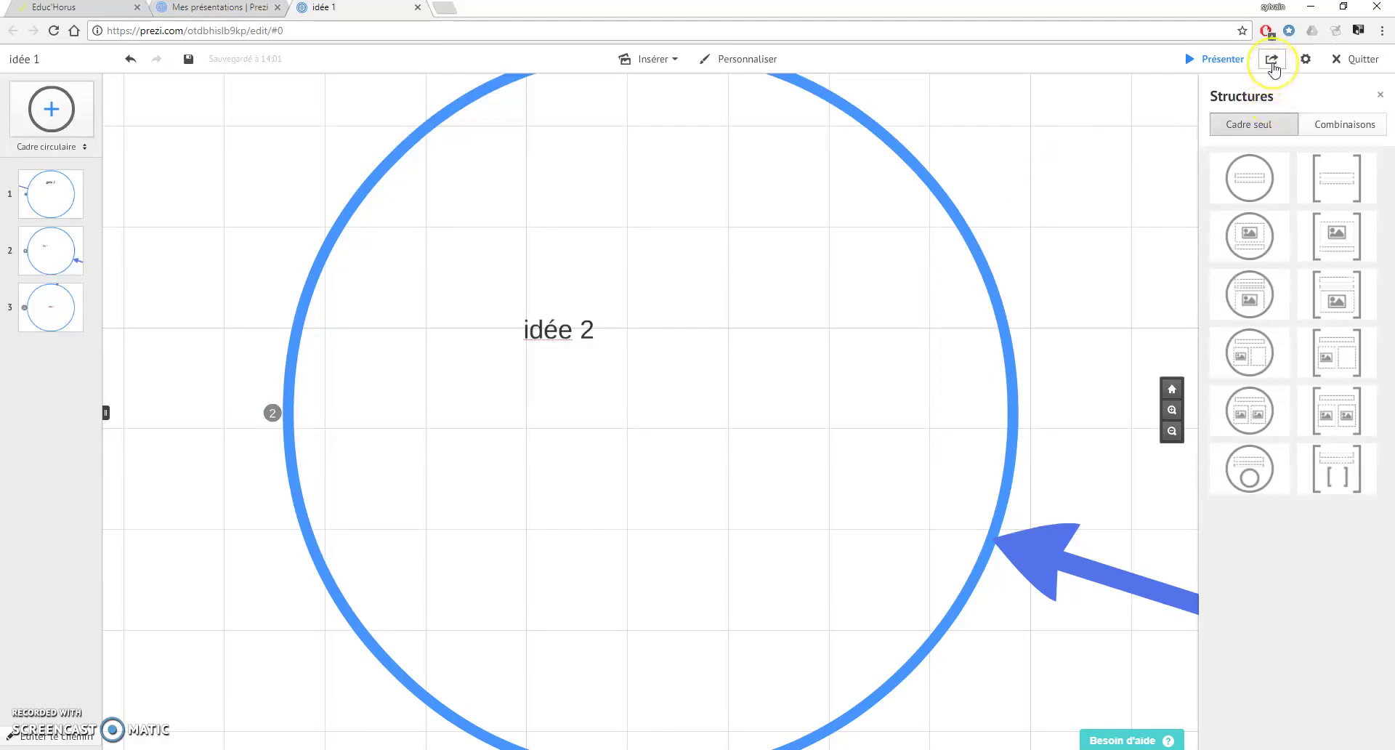
Open the sharing settings of the "idée 1" prezi and copy its public link.
click(1273, 63)
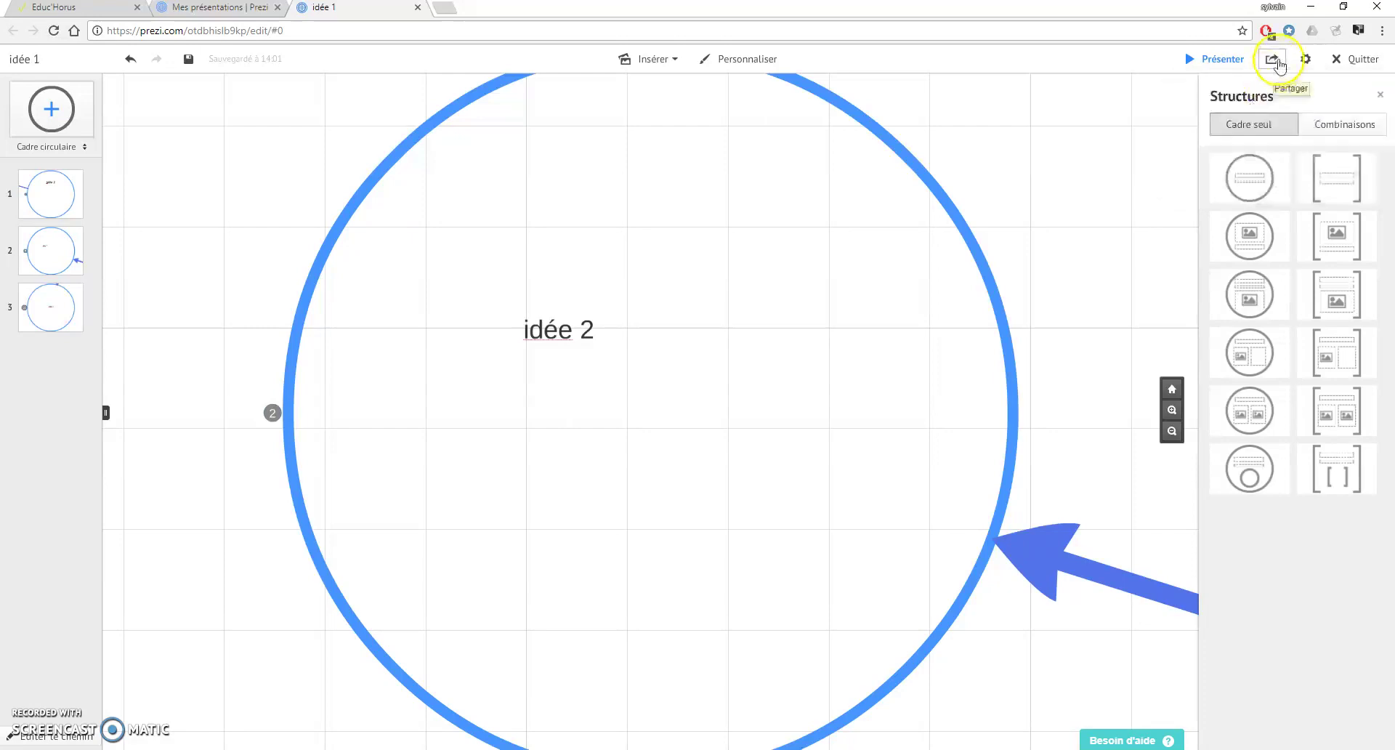
click(1277, 63)
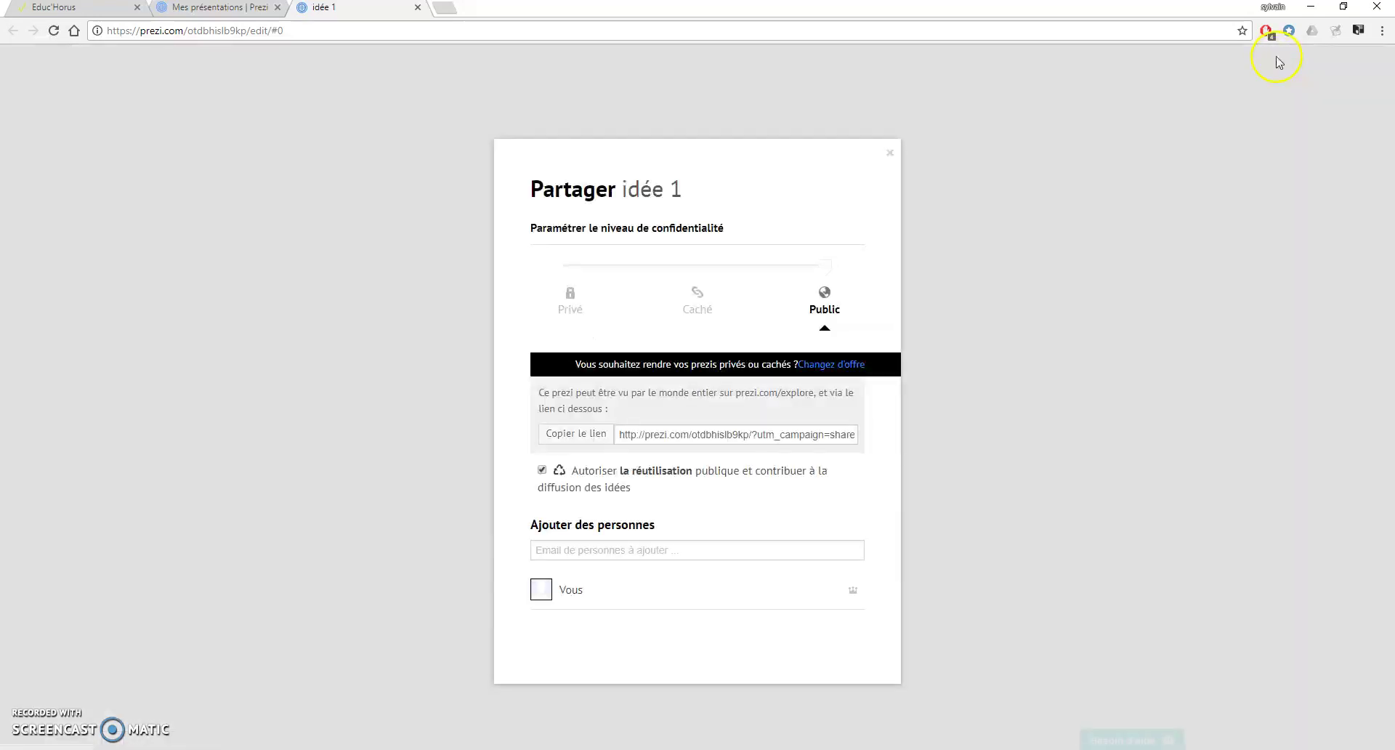
click(646, 430)
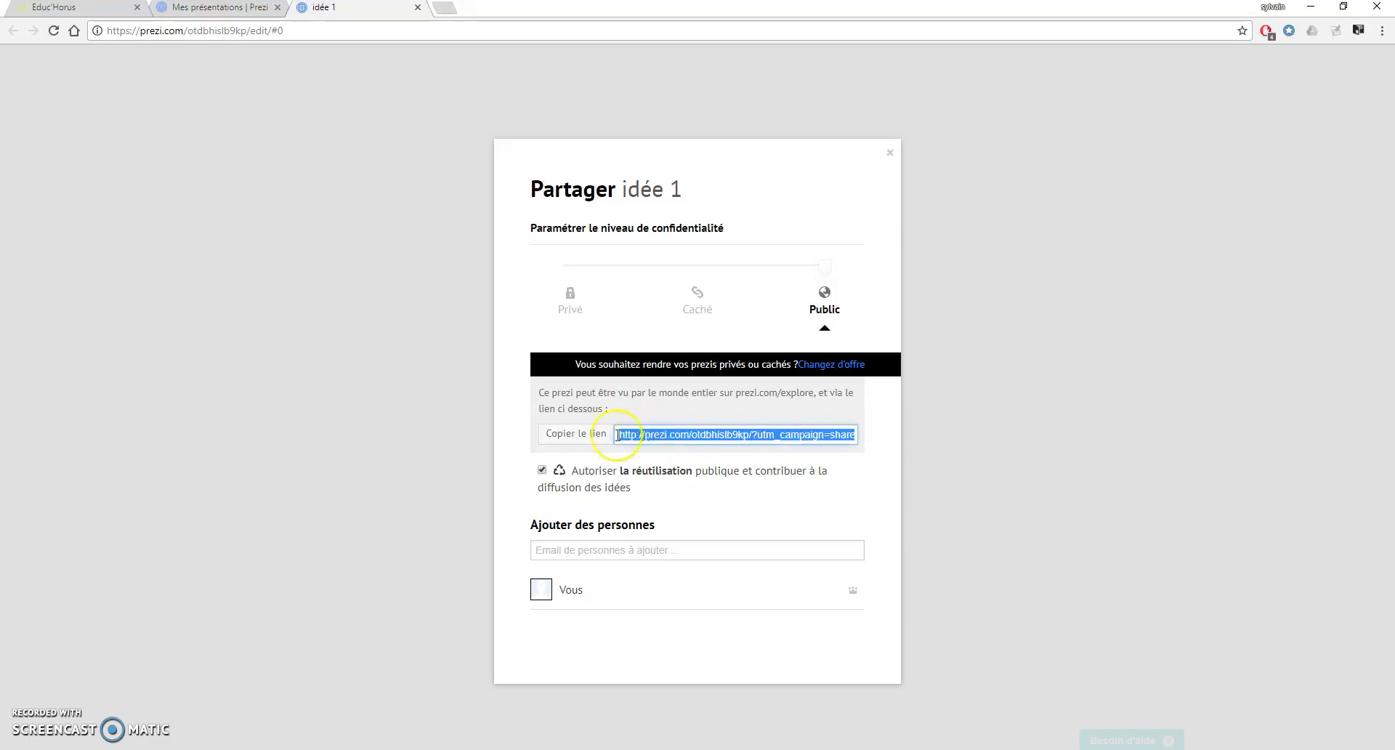
click(590, 434)
Open the copied share link of the prezi in a new browser tab.
click(444, 9)
right_click(445, 27)
click(503, 113)
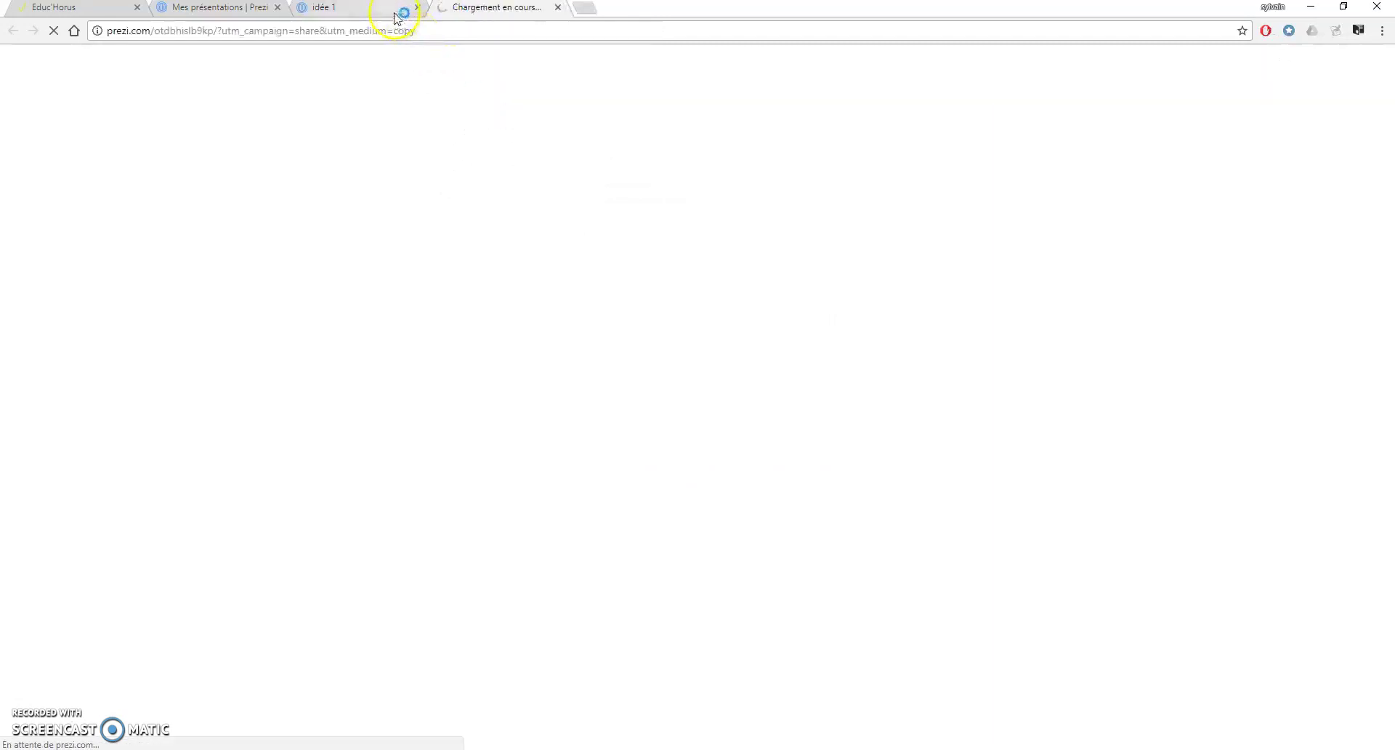